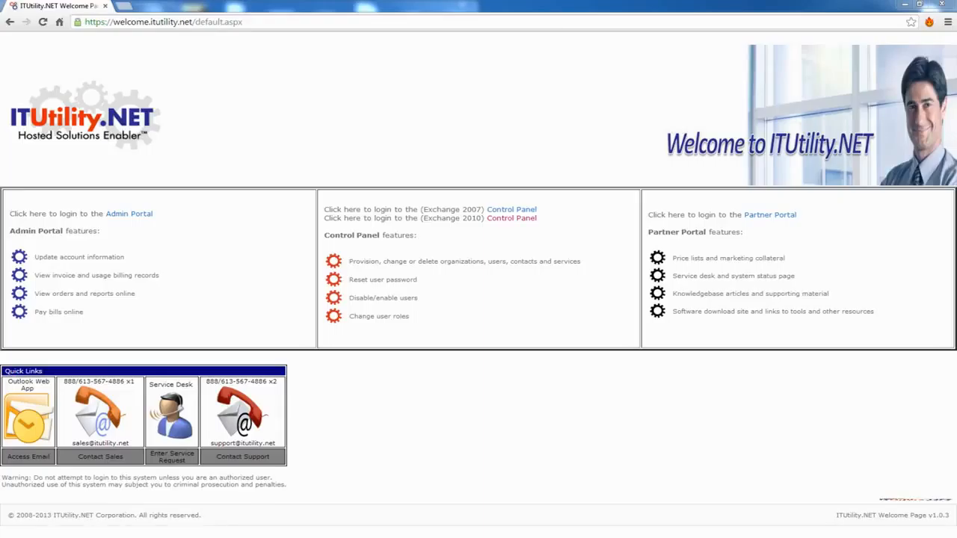
- Sign in to the Exchange 2010 control panel with the reseller admin's e-mail and password
{"action": "left_click", "coordinate": [124, 22]}
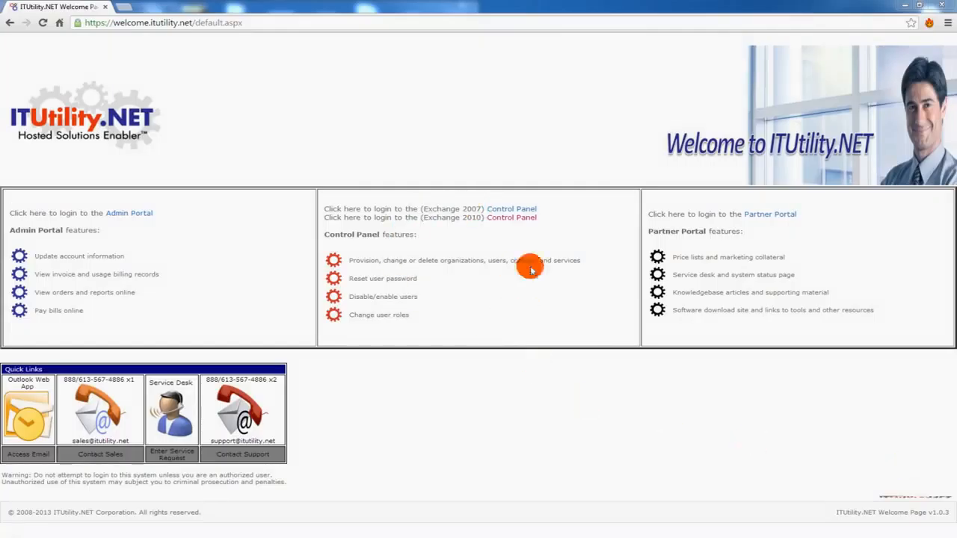
{"action": "left_click", "coordinate": [501, 219]}
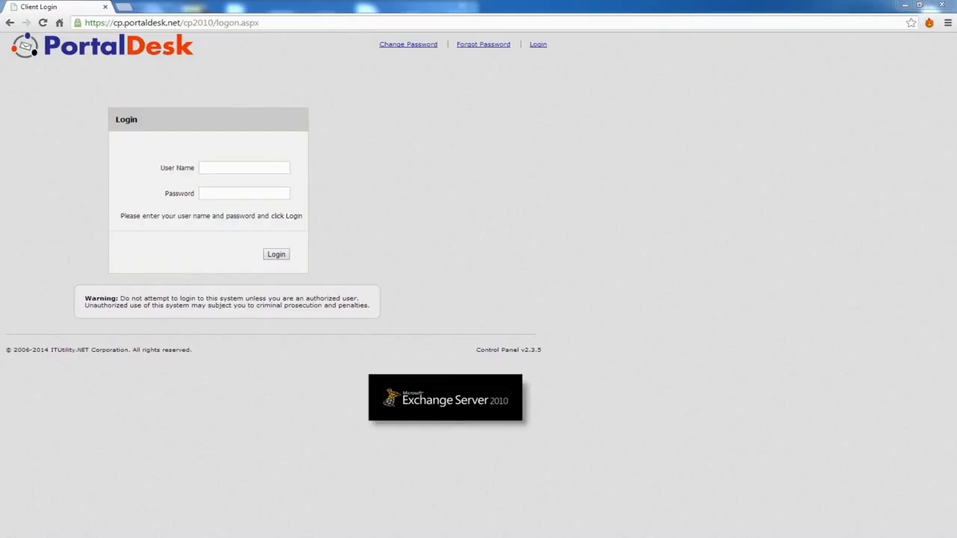
{"action": "left_click", "coordinate": [229, 167]}
{"action": "left_click", "coordinate": [222, 193]}
{"action": "key", "text": "ctrl+v"}
{"action": "left_click", "coordinate": [274, 255]}
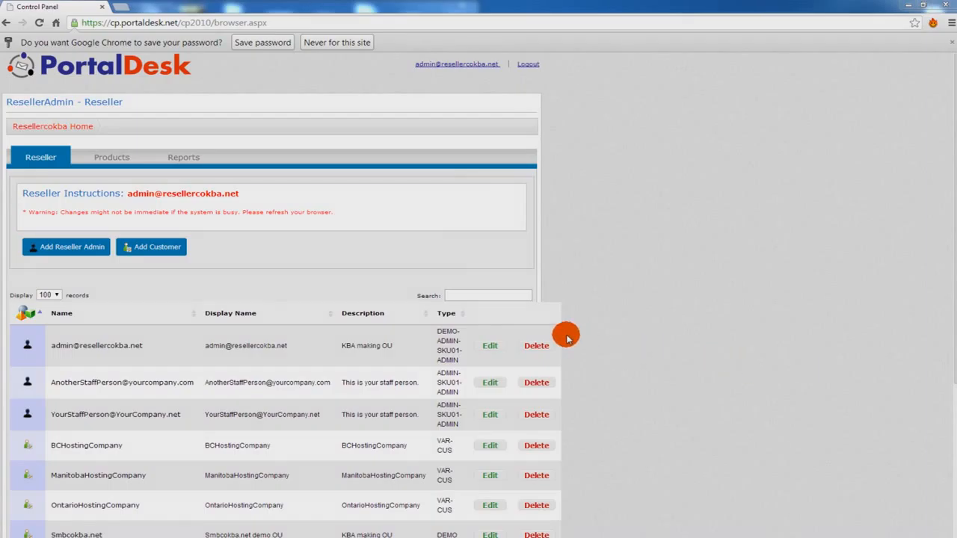
- Enter the new reseller admin's user principal name and a matching password and confirmation
{"action": "left_click", "coordinate": [75, 247]}
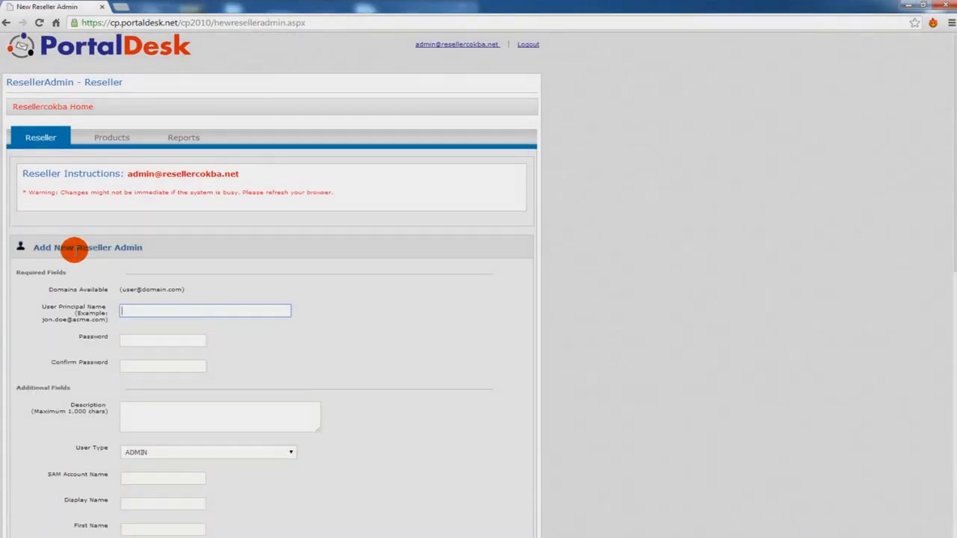
{"action": "type", "text": "YourOtherStaffPerson@Your"}
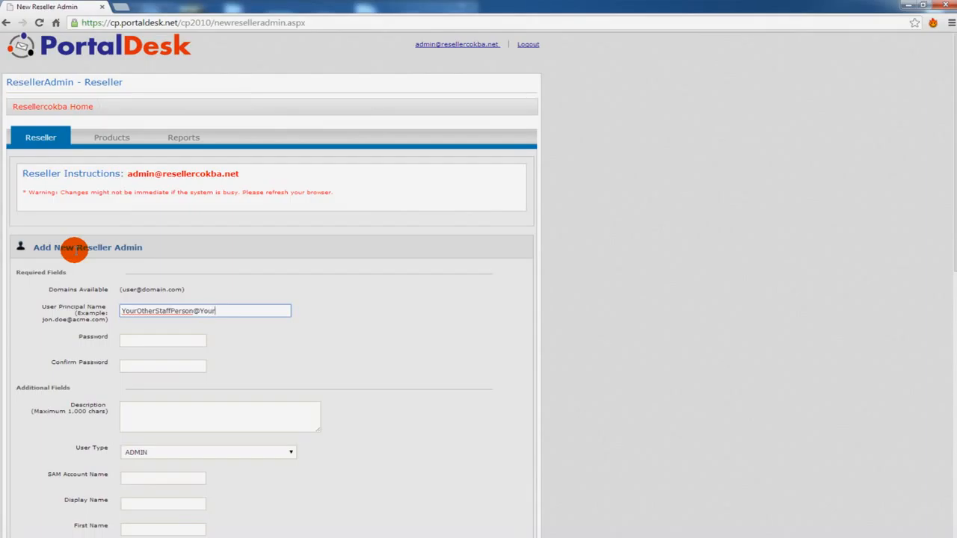
{"action": "type", "text": "Company.com"}
{"action": "key", "text": "Tab"}
{"action": "type", "text": "password"}
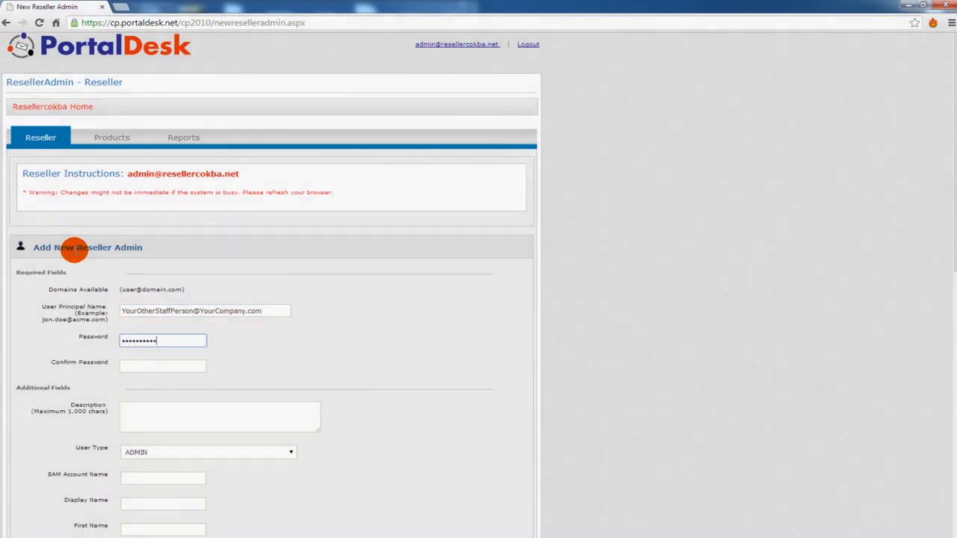
{"action": "key", "text": "Tab"}
{"action": "type", "text": "password"}
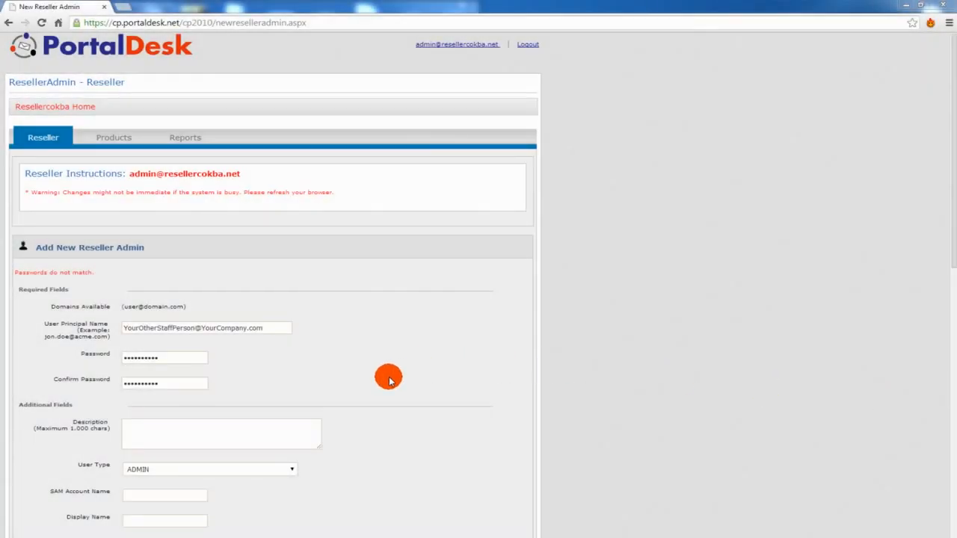
- Set the admin's user type to ADMIN-SKU01-ADMIN and submit the new reseller admin
{"action": "left_click", "coordinate": [298, 464]}
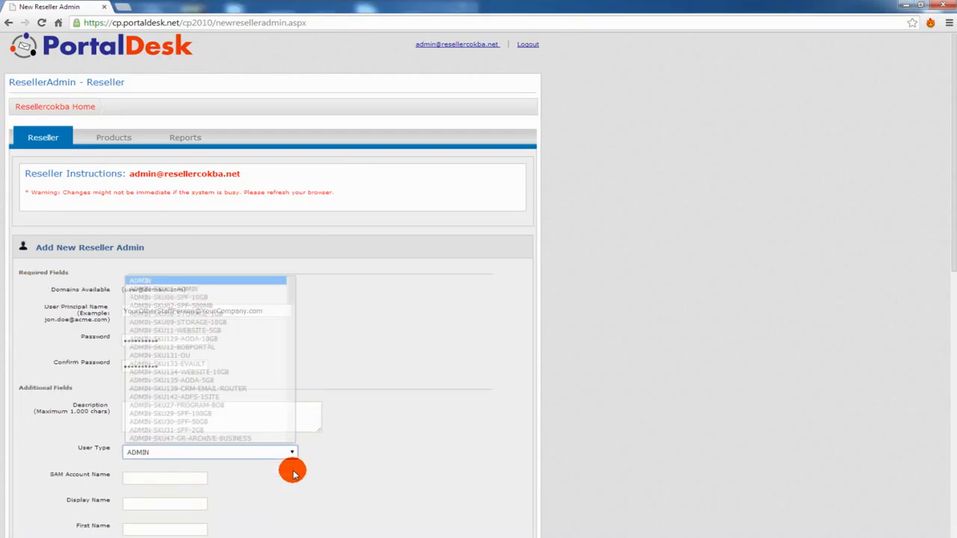
{"action": "left_click", "coordinate": [186, 286]}
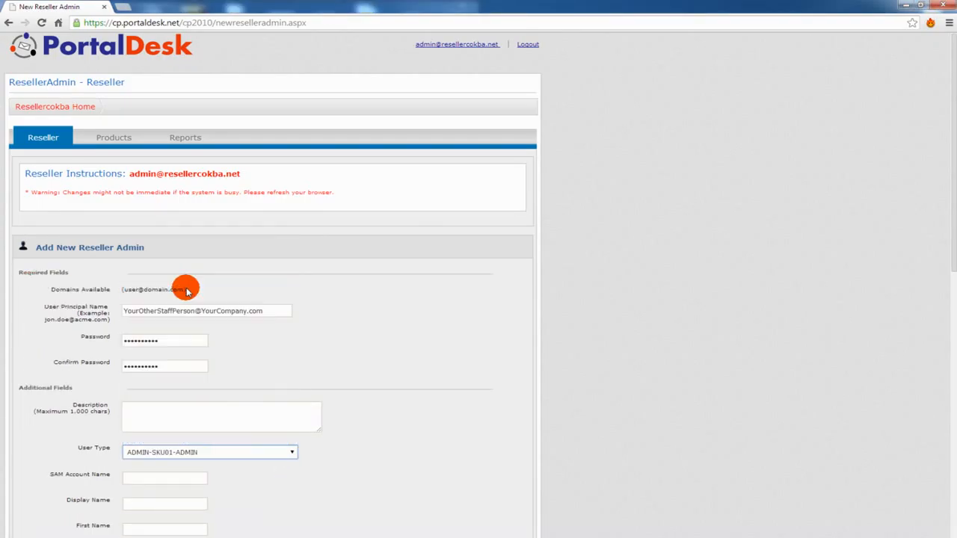
{"action": "scroll", "coordinate": [375, 373], "scroll_direction": "down", "scroll_amount": 3}
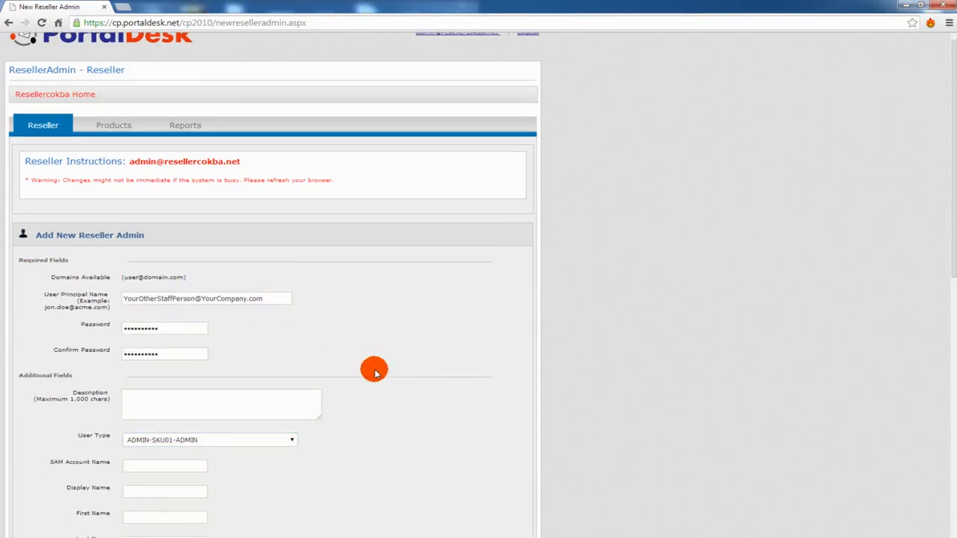
{"action": "scroll", "coordinate": [375, 372], "scroll_direction": "down", "scroll_amount": 2}
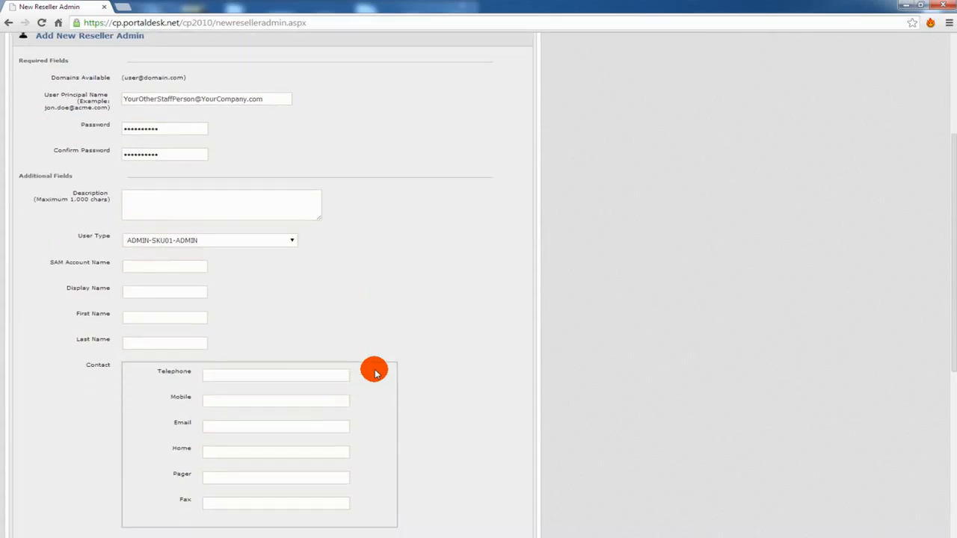
{"action": "scroll", "coordinate": [375, 372], "scroll_direction": "down", "scroll_amount": 3}
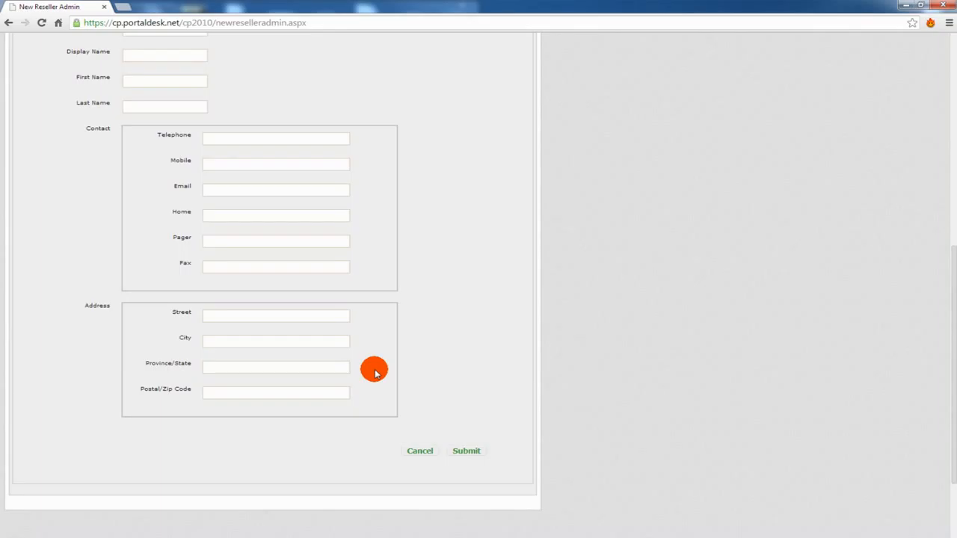
{"action": "left_click", "coordinate": [466, 452]}
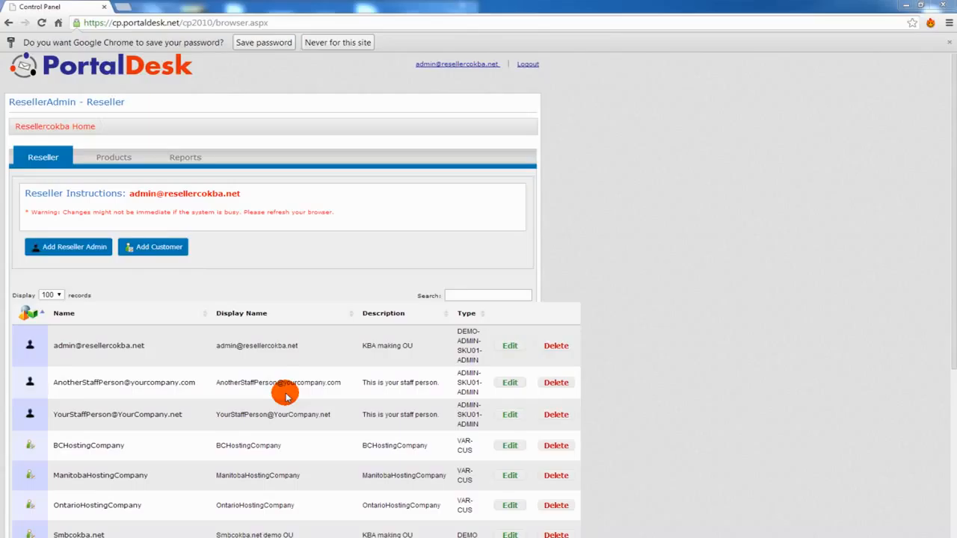
{"action": "left_click", "coordinate": [161, 250]}
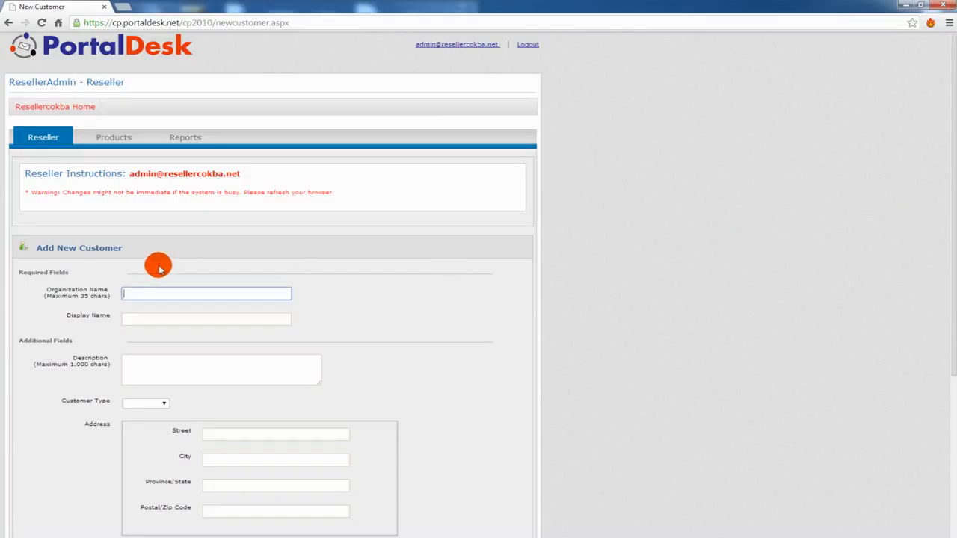
- Enter AlbertaHostingProvider as the organization name, display name and description
{"action": "type", "text": "lbertaHostingProvider"}
{"action": "left_click_drag", "start_coordinate": [214, 293], "coordinate": [53, 277]}
{"action": "key", "text": "ctrl+c"}
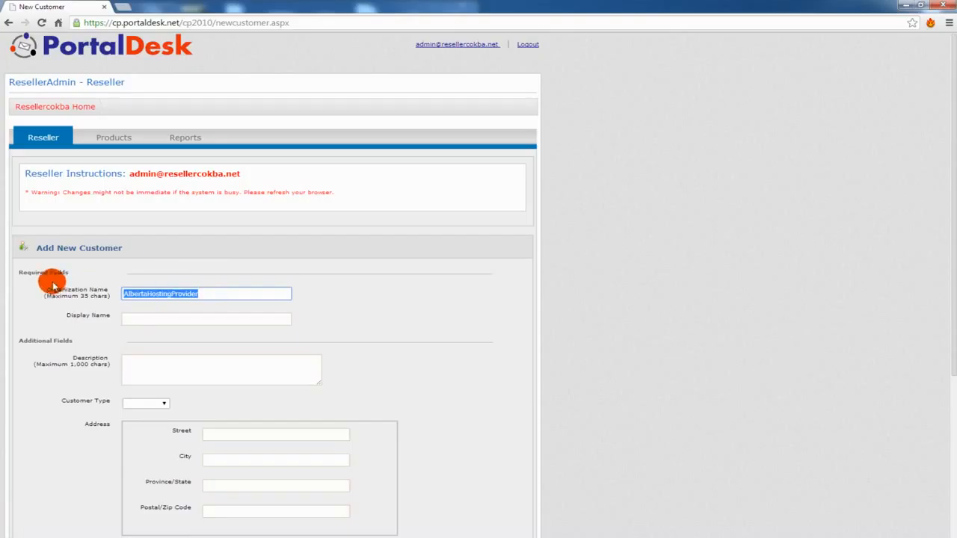
{"action": "left_click", "coordinate": [137, 317]}
{"action": "key", "text": "ctrl+v"}
{"action": "left_click", "coordinate": [149, 367]}
{"action": "key", "text": "ctrl+v"}
- Choose customer type VAR-CUS and submit the new customer
{"action": "left_click", "coordinate": [163, 404]}
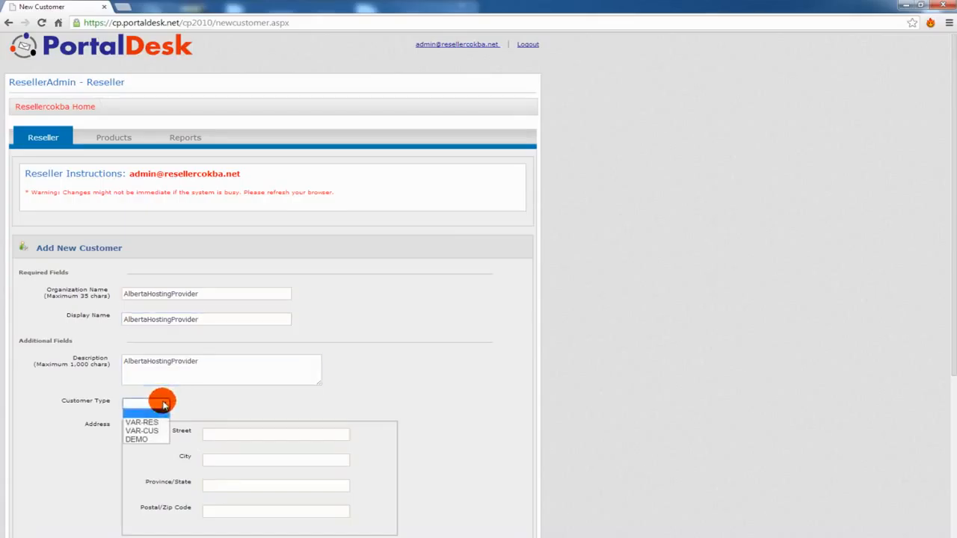
{"action": "left_click", "coordinate": [156, 430]}
{"action": "scroll", "coordinate": [267, 402], "scroll_direction": "down", "scroll_amount": 1}
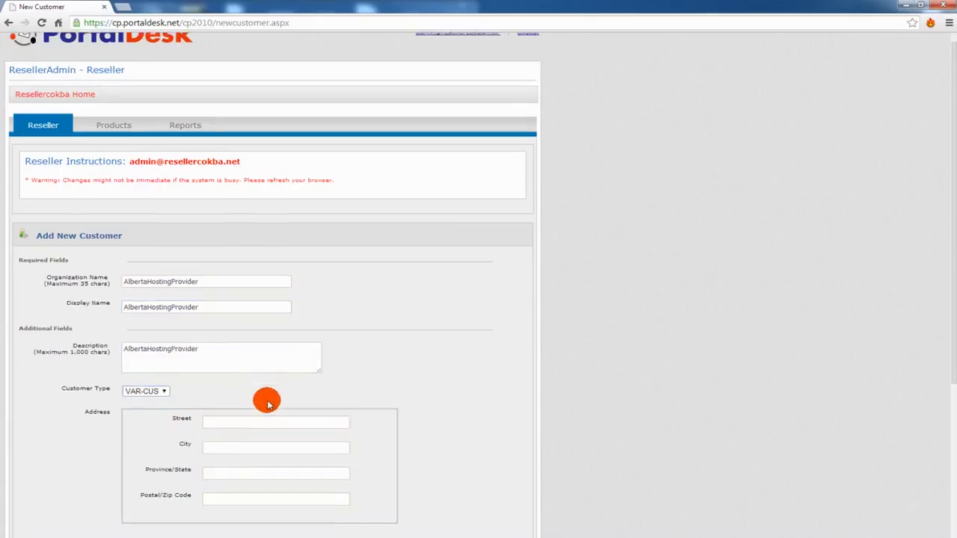
{"action": "scroll", "coordinate": [267, 402], "scroll_direction": "down", "scroll_amount": 2}
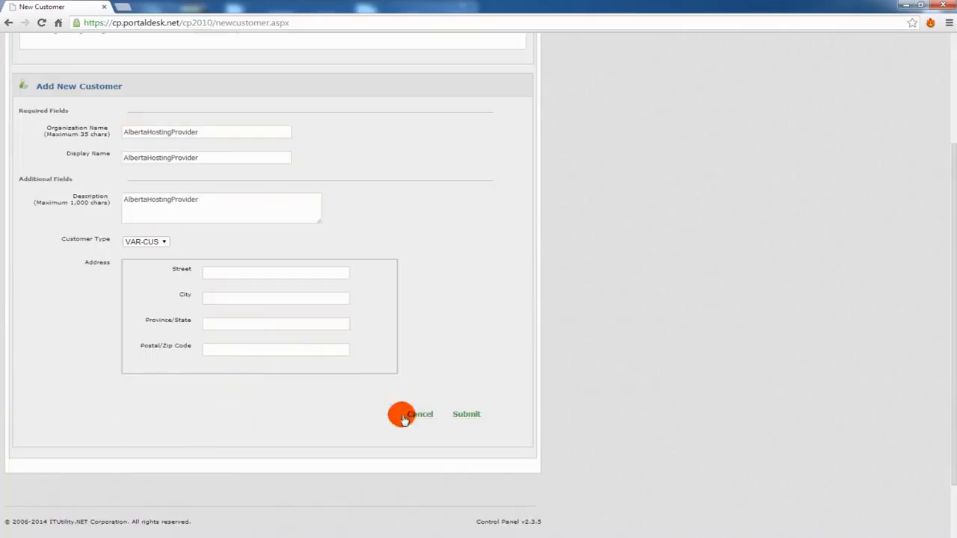
{"action": "left_click", "coordinate": [473, 416]}
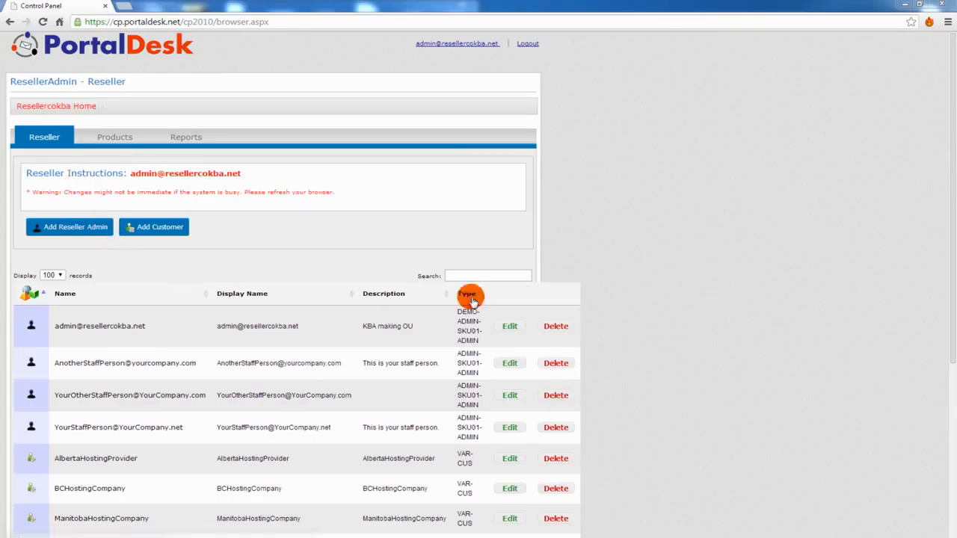
- Scroll down the reseller list and open the AlbertaHostingProvider customer page
{"action": "scroll", "coordinate": [638, 317], "scroll_direction": "down", "scroll_amount": 1}
{"action": "scroll", "coordinate": [638, 318], "scroll_direction": "down", "scroll_amount": 2}
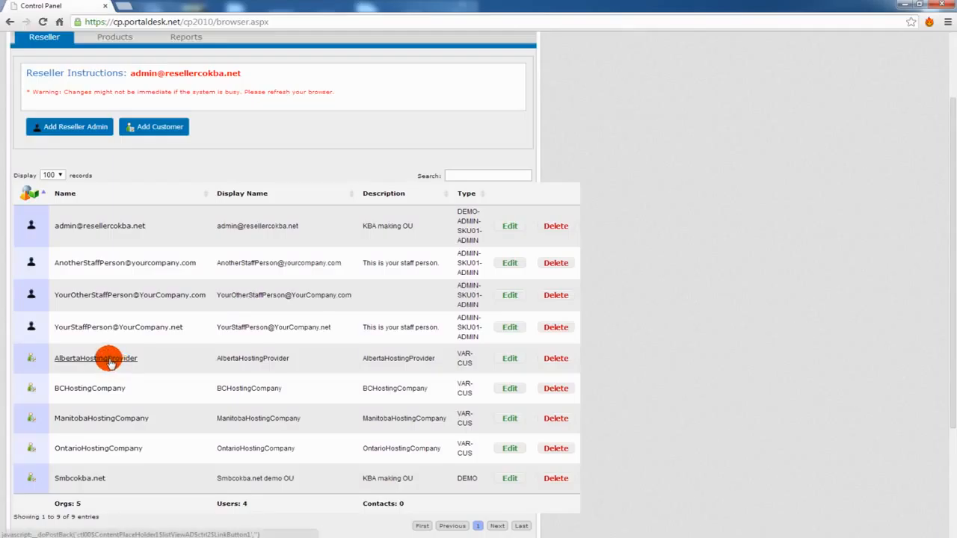
{"action": "left_click", "coordinate": [110, 361]}
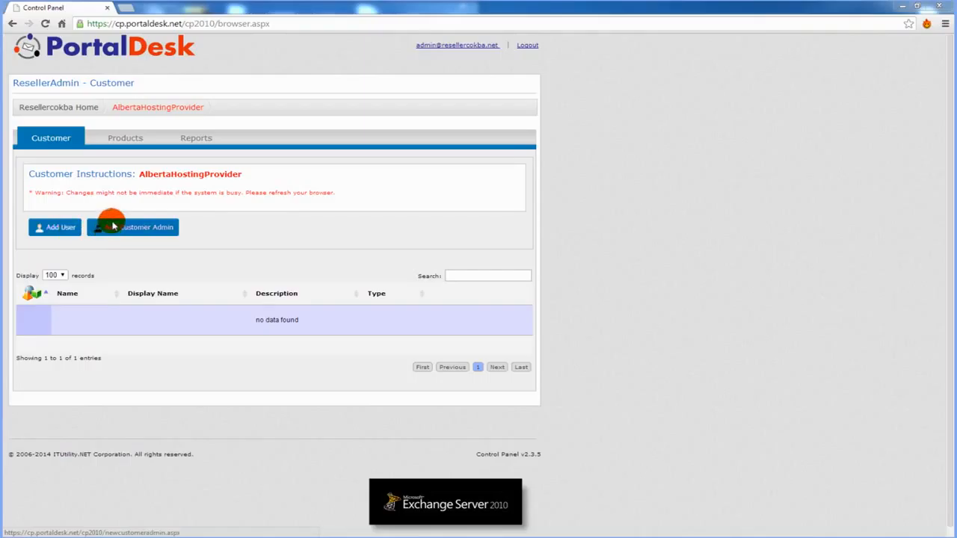
- Enable hosted Exchange on albertahostingprovider.com with the SKU03 5GB, SKU04 1GB and SKU26 25GB plans
{"action": "left_click", "coordinate": [117, 139]}
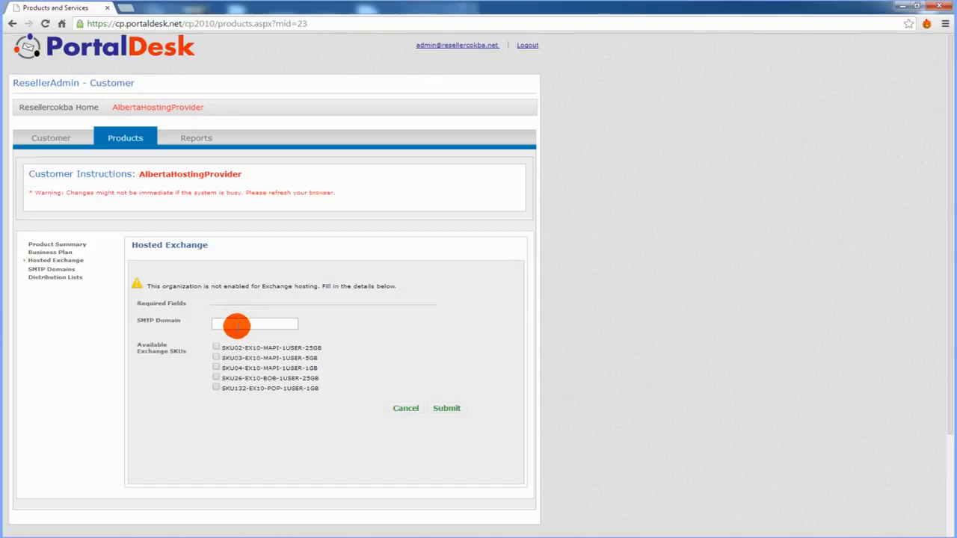
{"action": "left_click", "coordinate": [241, 327]}
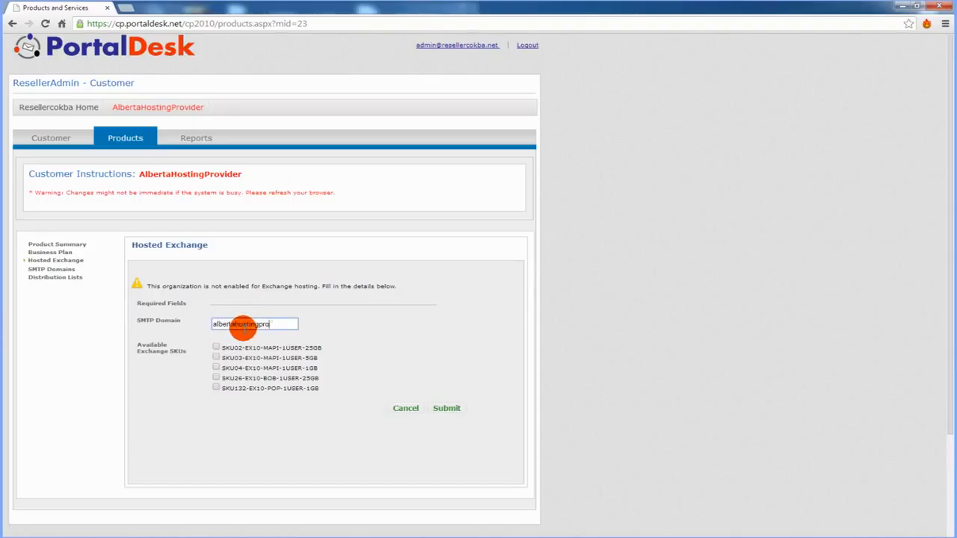
{"action": "type", "text": "albertahostingprovider.com"}
{"action": "left_click", "coordinate": [216, 359]}
{"action": "left_click", "coordinate": [217, 368]}
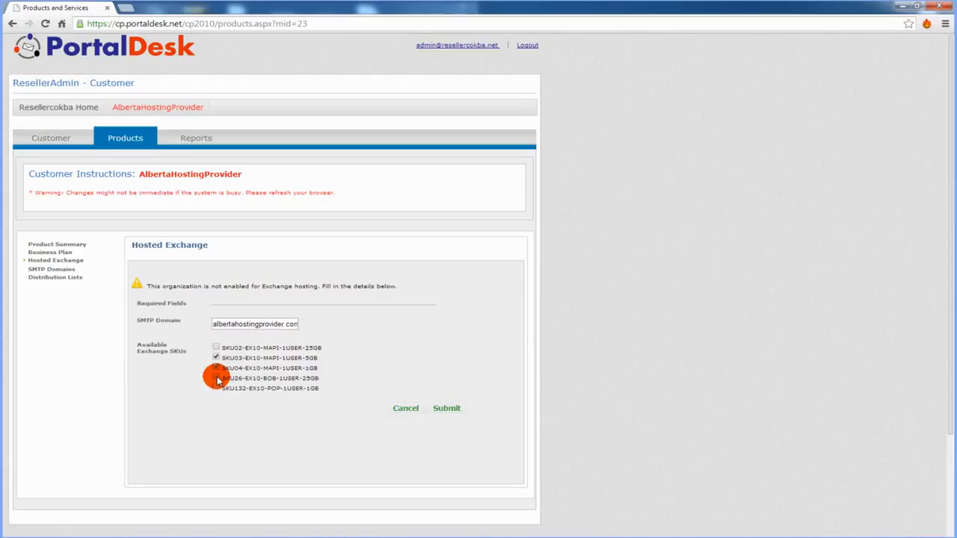
{"action": "left_click", "coordinate": [217, 379]}
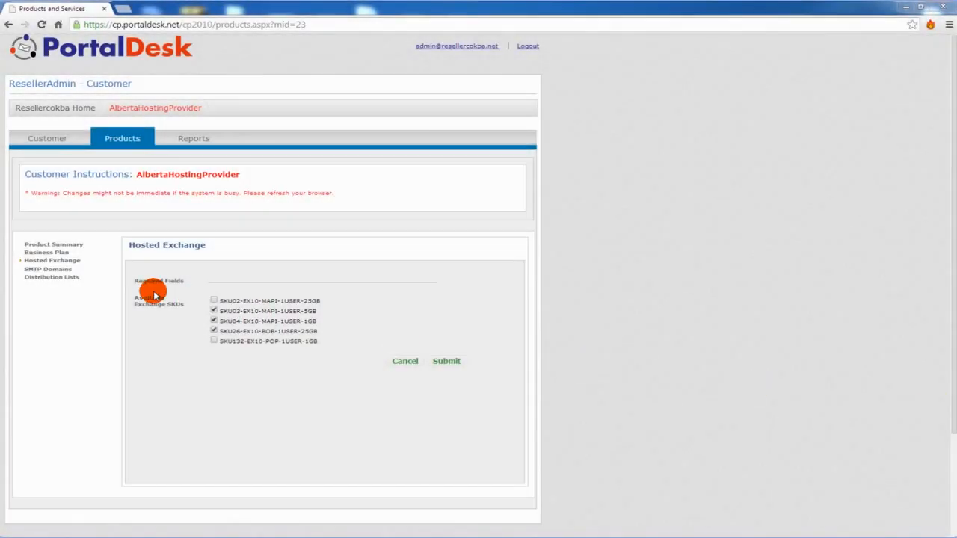
{"action": "left_click", "coordinate": [65, 269]}
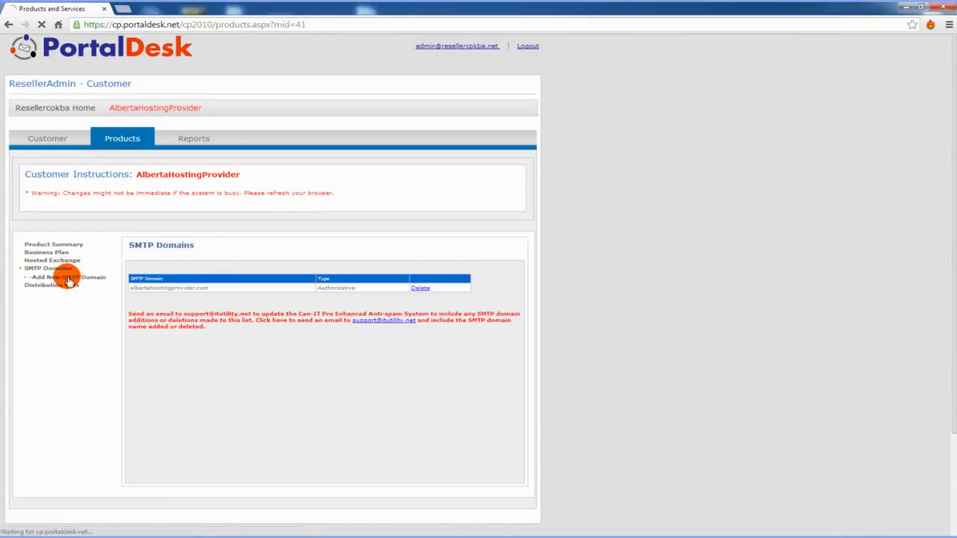
- Submit albertahostingprovider.net as an additional SMTP domain, then go back to the customer's user list
{"action": "type", "text": "alberta"}
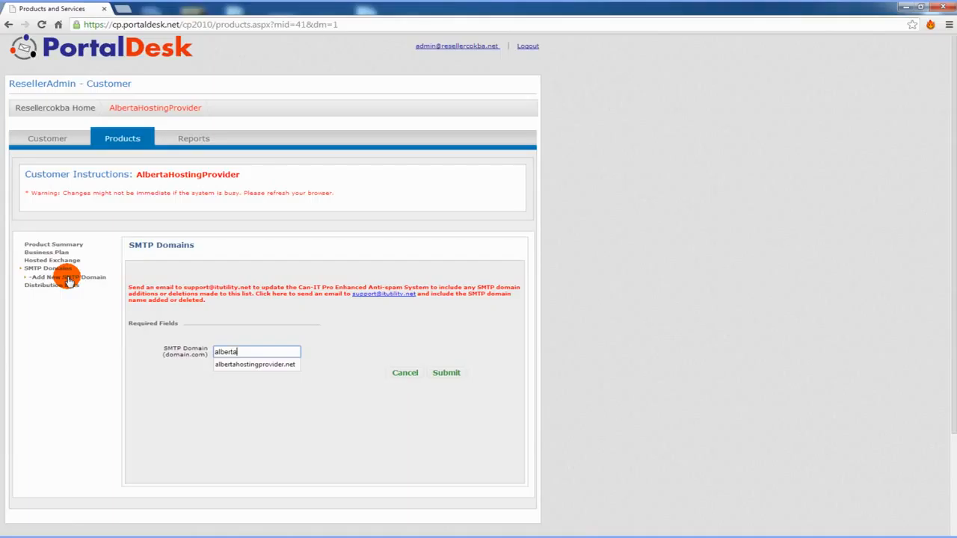
{"action": "key", "text": "Down"}
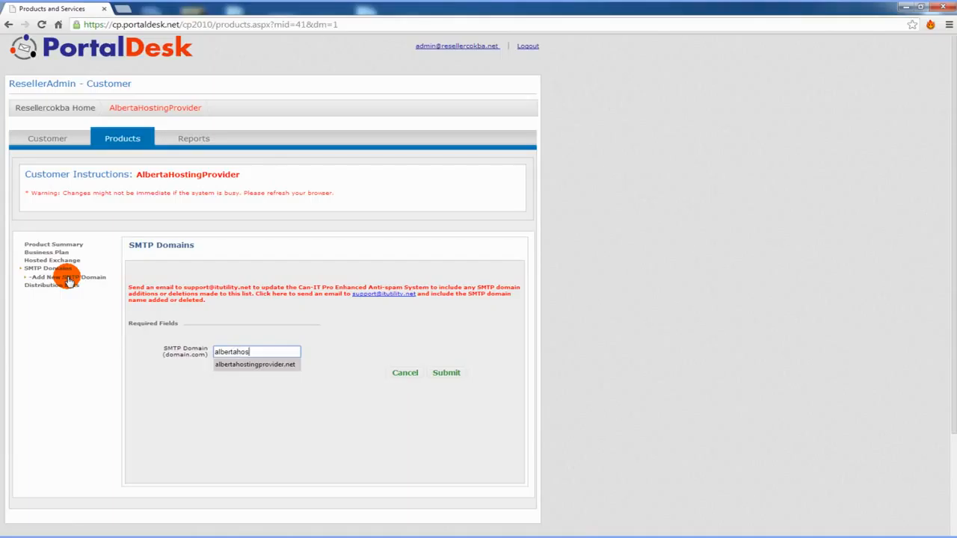
{"action": "key", "text": "Return"}
{"action": "left_click", "coordinate": [441, 373]}
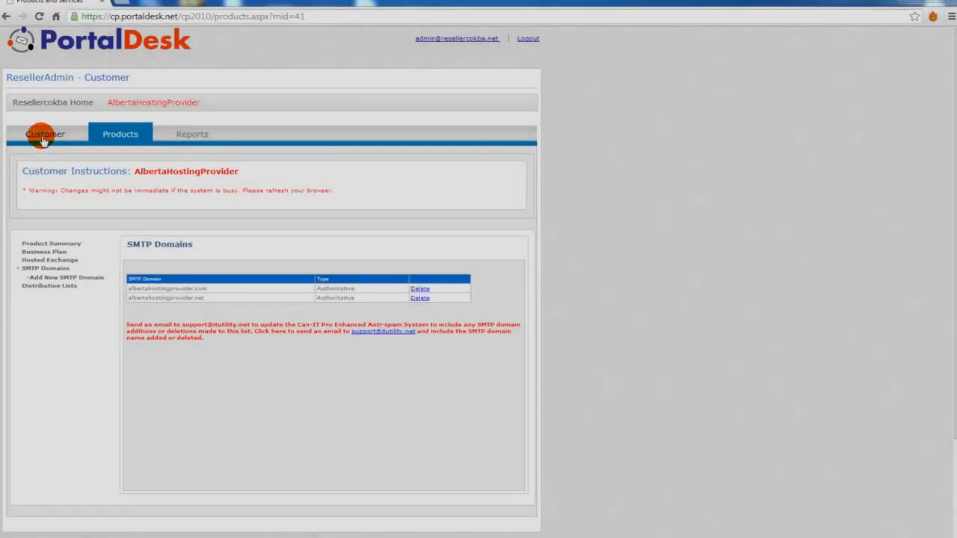
{"action": "left_click", "coordinate": [42, 137]}
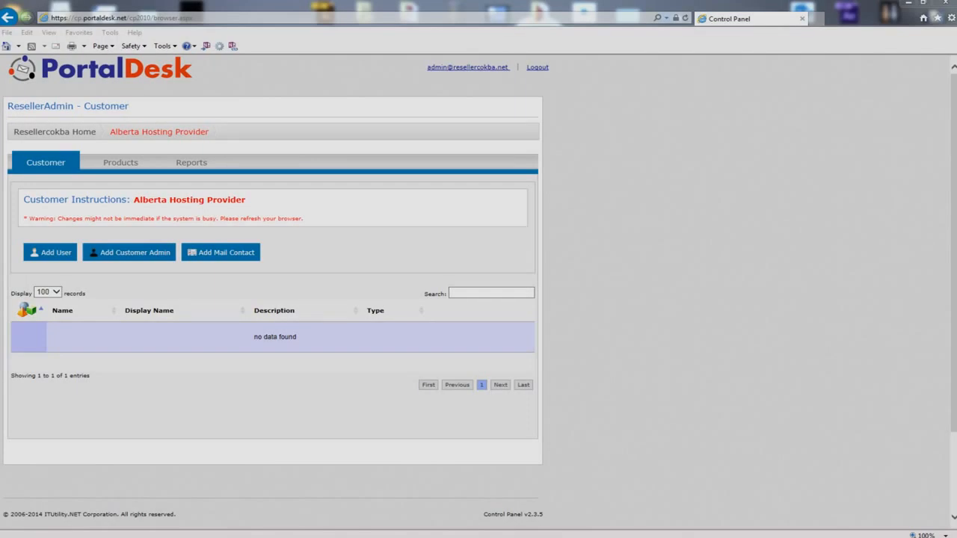
- Open the Add New User form for the AlbertaHostingProvider customer
{"action": "left_click", "coordinate": [35, 252]}
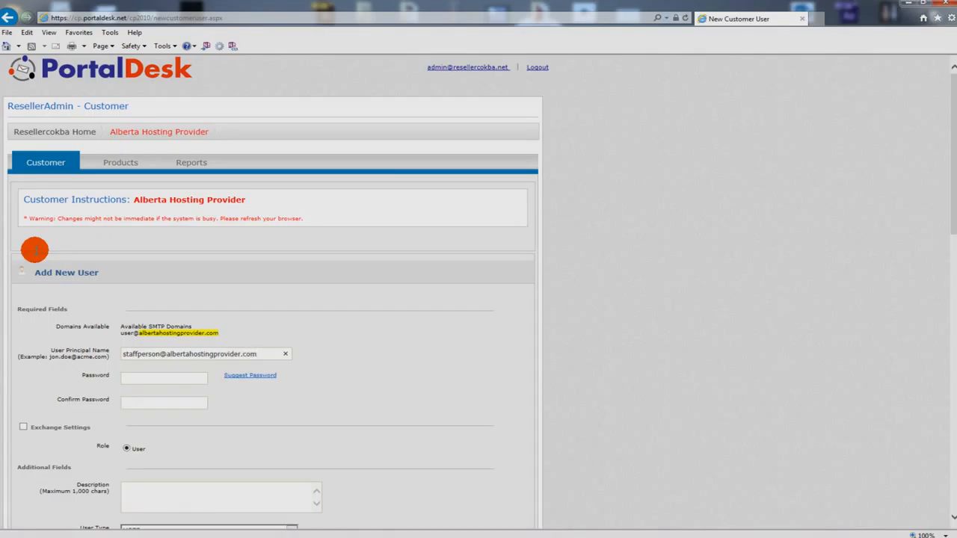
- Generate a suggested password and paste it into both Password and Confirm Password
{"action": "scroll", "coordinate": [35, 252], "scroll_direction": "down", "scroll_amount": 1}
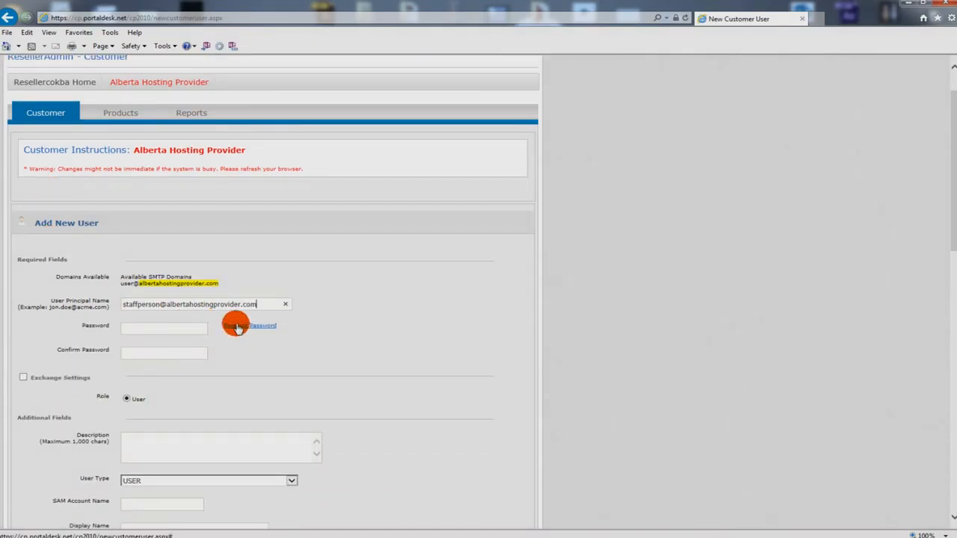
{"action": "left_click", "coordinate": [253, 326]}
{"action": "left_click_drag", "start_coordinate": [280, 335], "coordinate": [228, 337]}
{"action": "key", "text": "ctrl+c"}
{"action": "left_click", "coordinate": [147, 331]}
{"action": "key", "text": "ctrl+v"}
{"action": "left_click", "coordinate": [154, 359]}
{"action": "key", "text": "ctrl+v"}
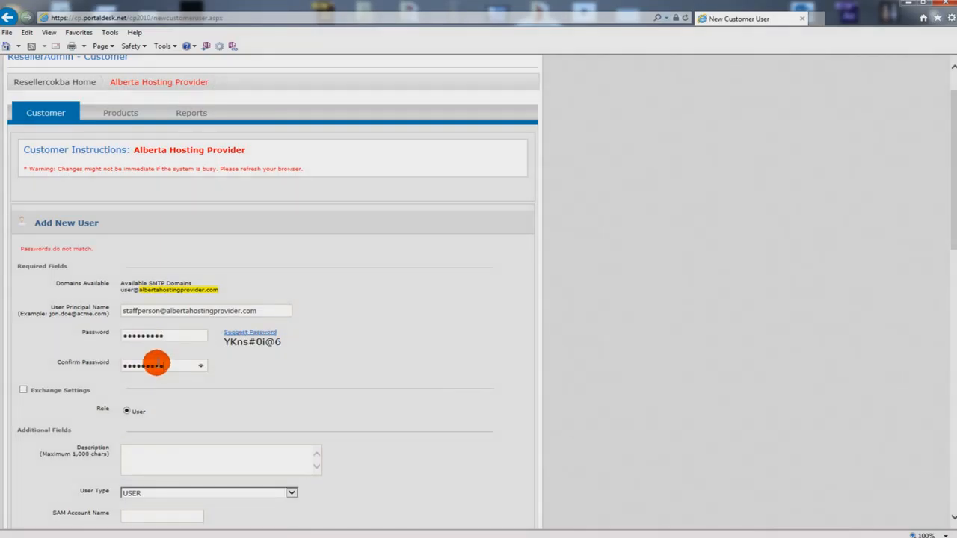
- Enable Exchange settings for the new user and begin its primary email address
{"action": "left_click", "coordinate": [23, 390]}
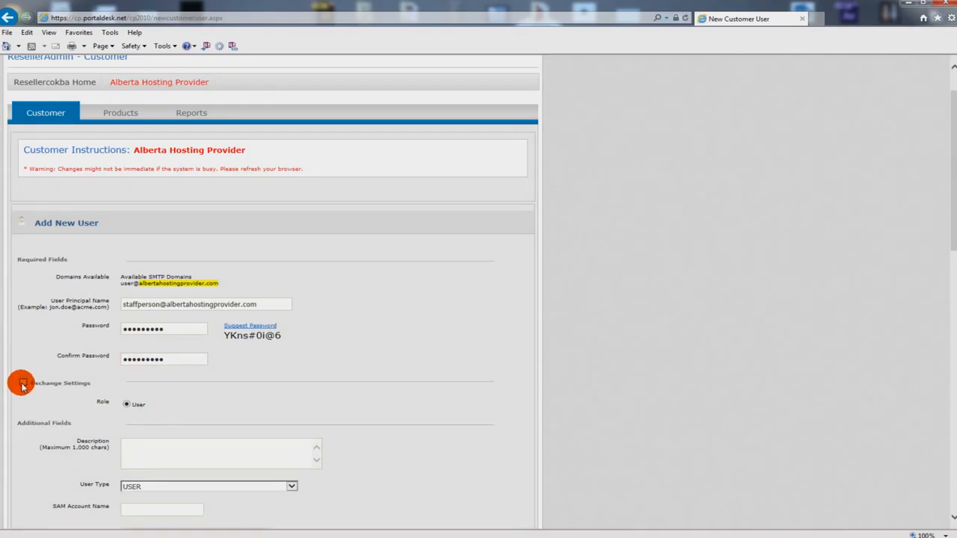
{"action": "type", "text": "staffperson"}
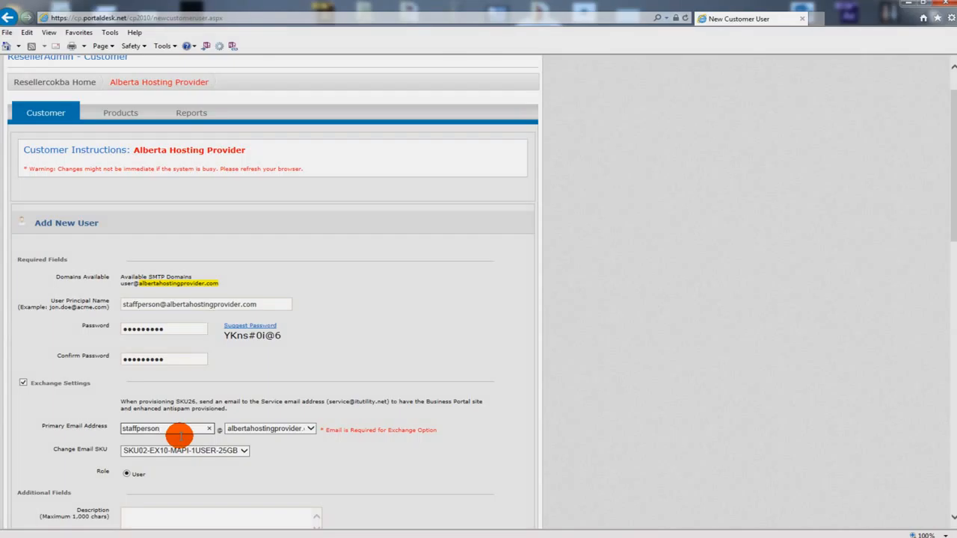
{"action": "scroll", "coordinate": [284, 439], "scroll_direction": "down", "scroll_amount": 1}
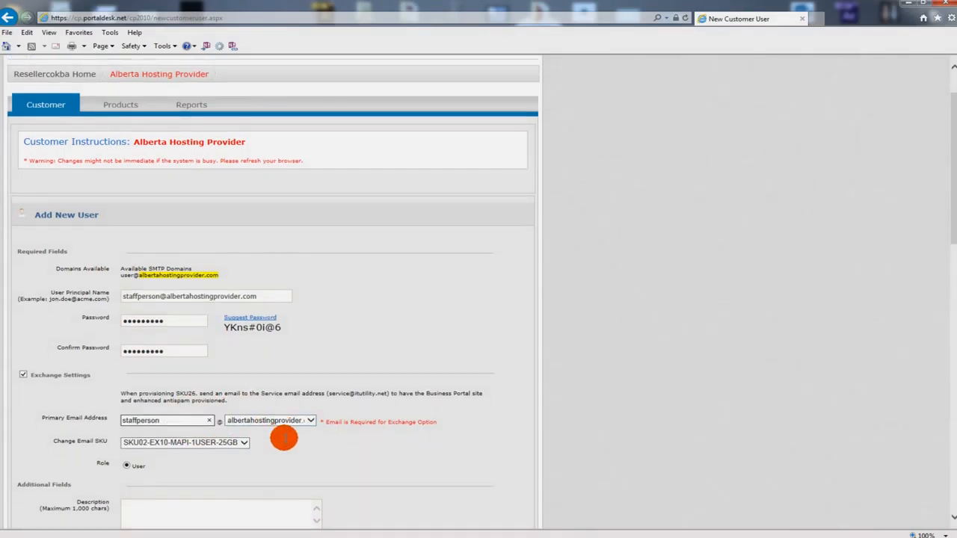
{"action": "scroll", "coordinate": [284, 439], "scroll_direction": "down", "scroll_amount": 3}
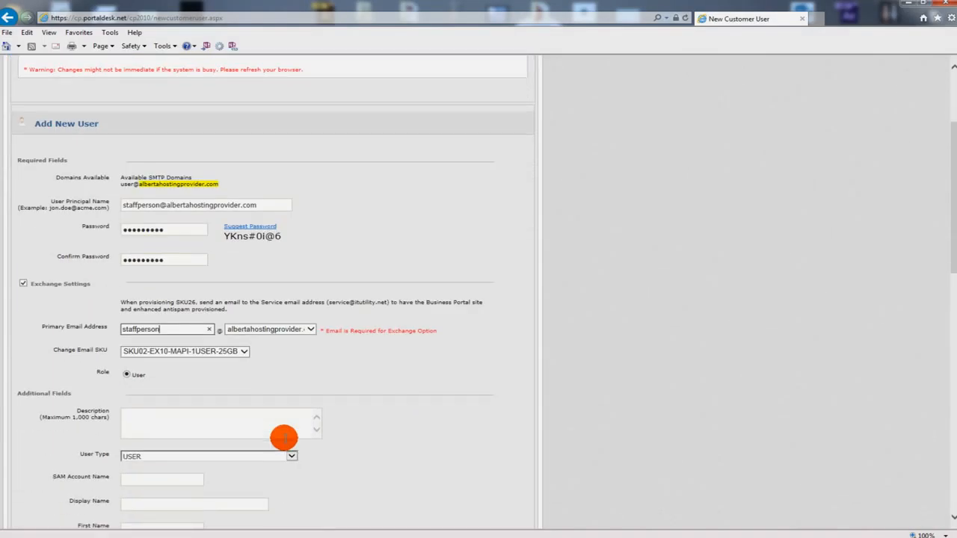
- Choose email SKU SKU03-EX10-MAPI-1USER-5GB and user type USER-SKU03-MAPI-5GB, then submit the user
{"action": "left_click", "coordinate": [245, 352]}
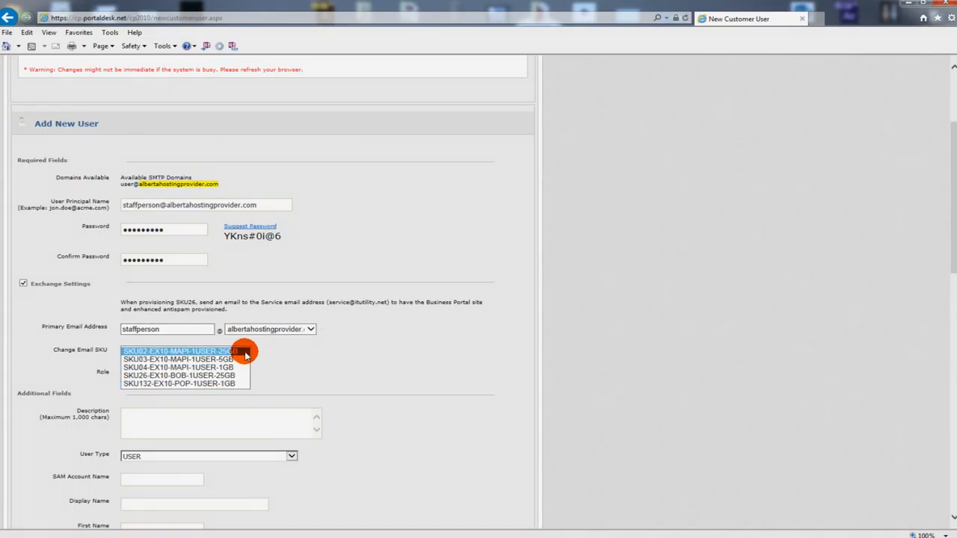
{"action": "left_click", "coordinate": [231, 367]}
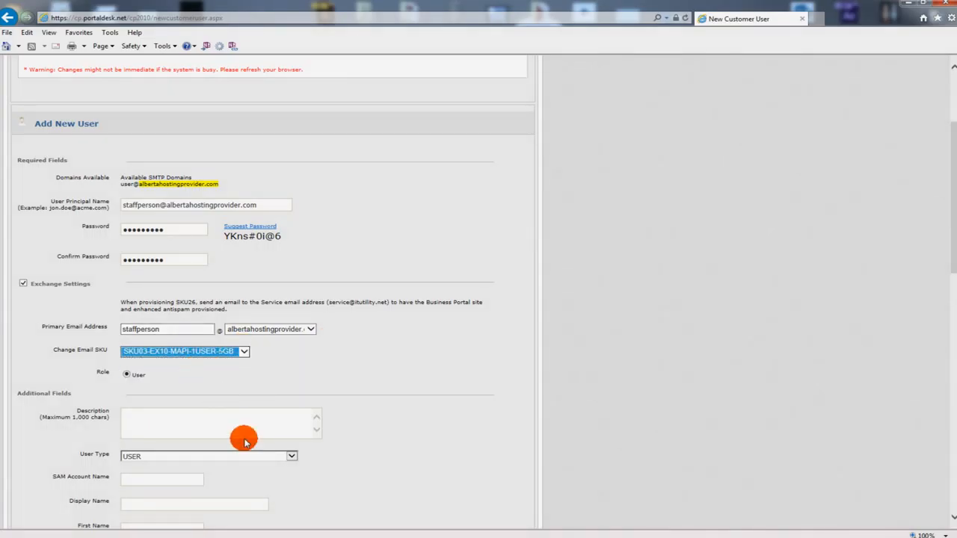
{"action": "left_click", "coordinate": [288, 456]}
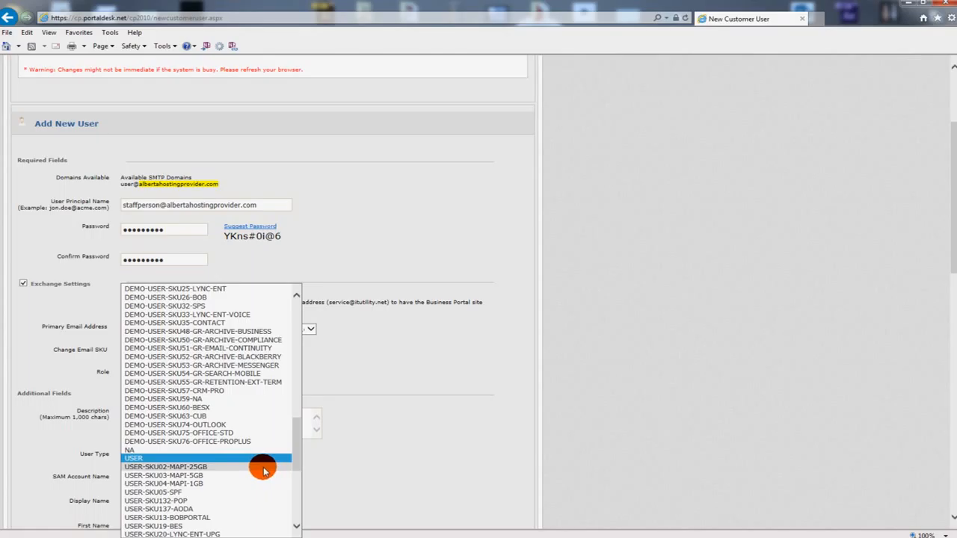
{"action": "left_click", "coordinate": [255, 475]}
{"action": "left_click", "coordinate": [274, 471]}
{"action": "scroll", "coordinate": [273, 471], "scroll_direction": "down", "scroll_amount": 3}
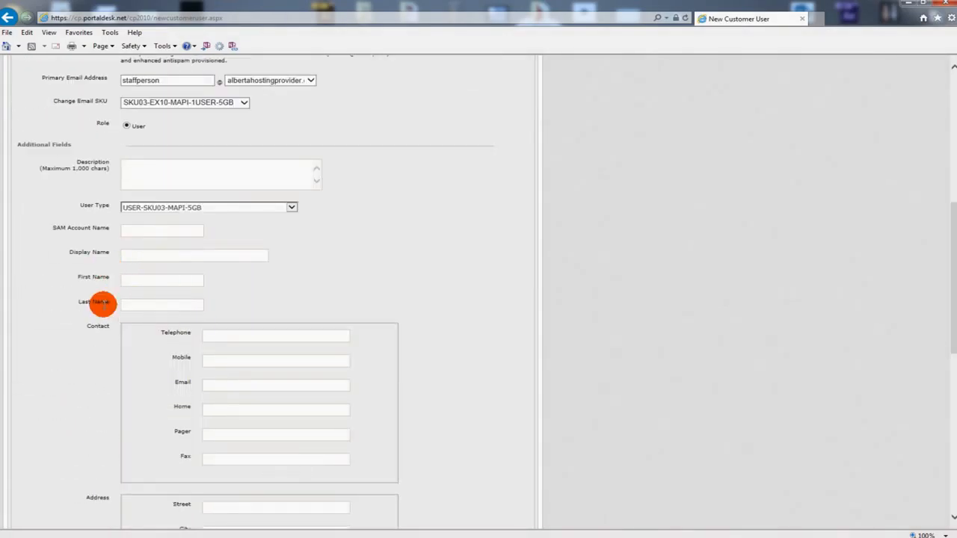
{"action": "scroll", "coordinate": [154, 290], "scroll_direction": "down", "scroll_amount": 1}
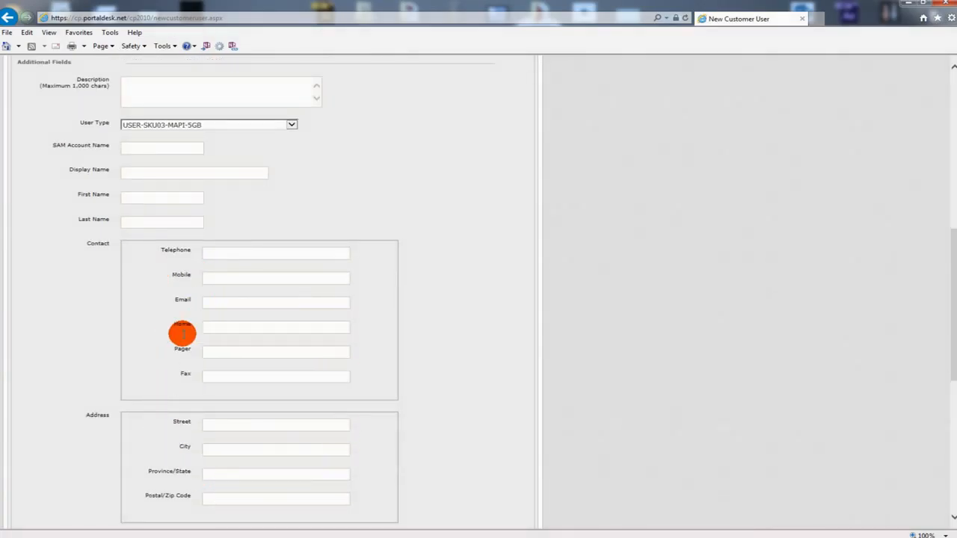
{"action": "scroll", "coordinate": [361, 374], "scroll_direction": "down", "scroll_amount": 2}
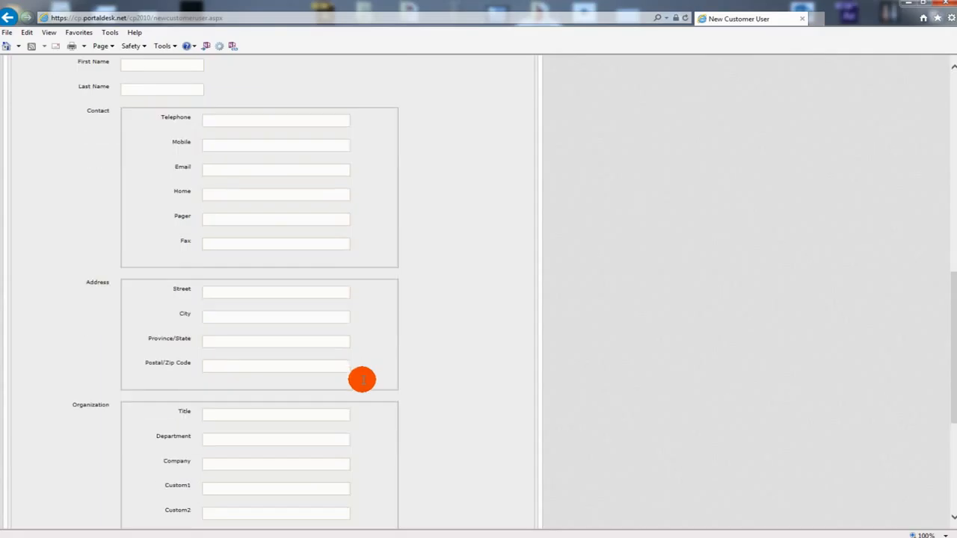
{"action": "scroll", "coordinate": [382, 433], "scroll_direction": "down", "scroll_amount": 2}
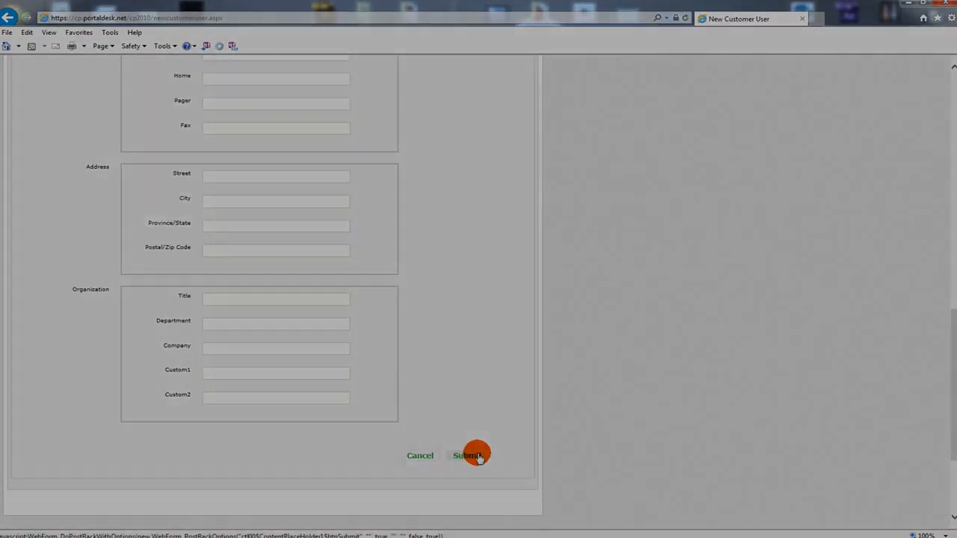
{"action": "left_click", "coordinate": [470, 455]}
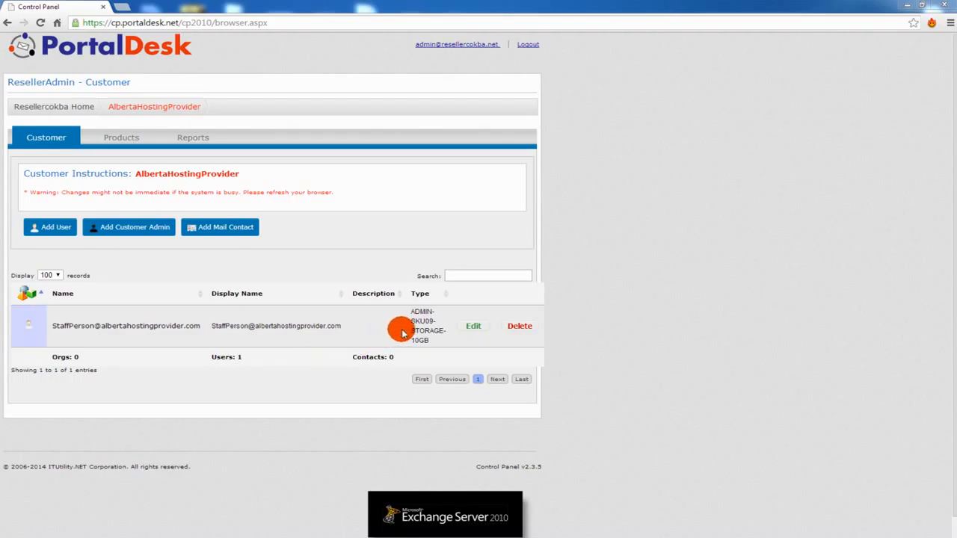
- Review the new staff user's edit form, then return to AlbertaHostingProvider's user list
{"action": "left_click", "coordinate": [473, 327]}
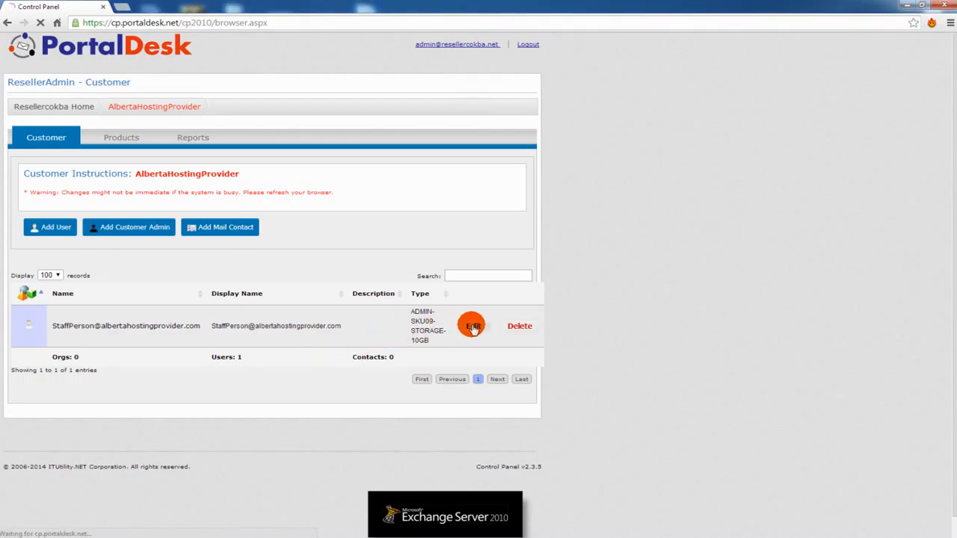
{"action": "scroll", "coordinate": [473, 326], "scroll_direction": "down", "scroll_amount": 7}
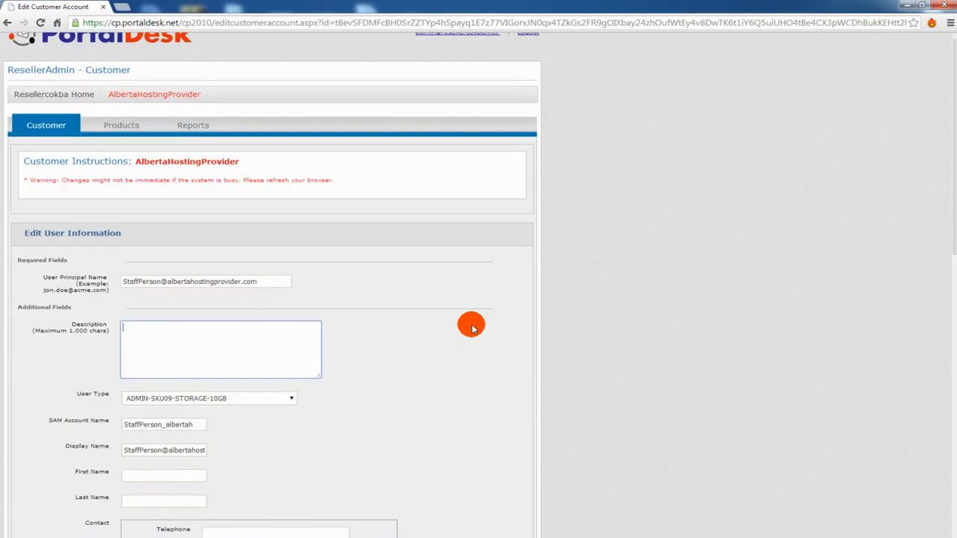
{"action": "scroll", "coordinate": [472, 326], "scroll_direction": "up", "scroll_amount": 6}
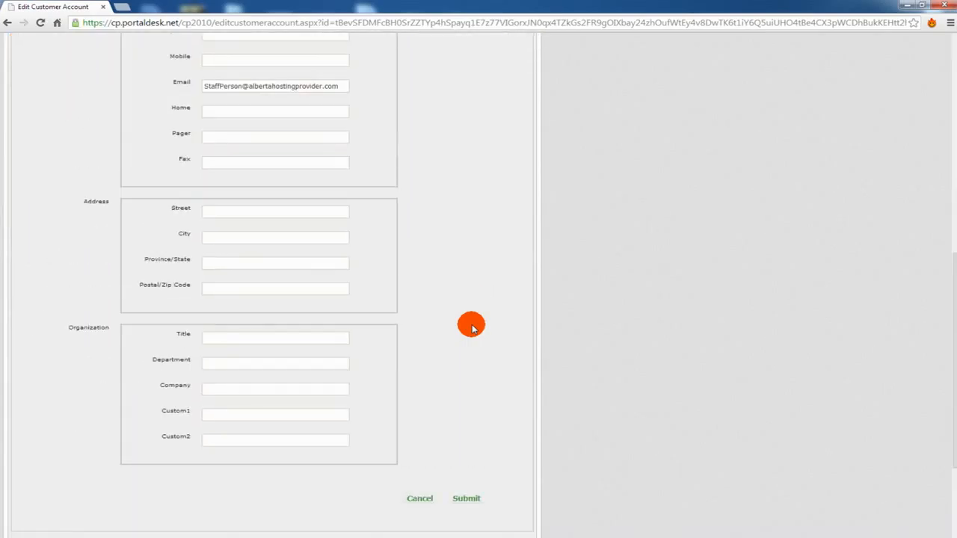
{"action": "left_click", "coordinate": [8, 24]}
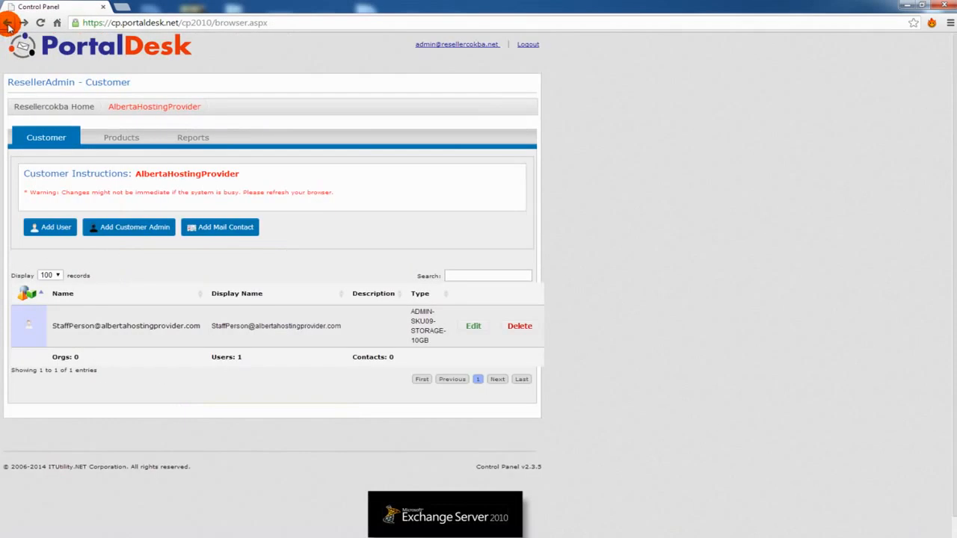
- Open the staff user's account and review its Change Password, Exchange Settings and enable/disable options
{"action": "left_click", "coordinate": [81, 326]}
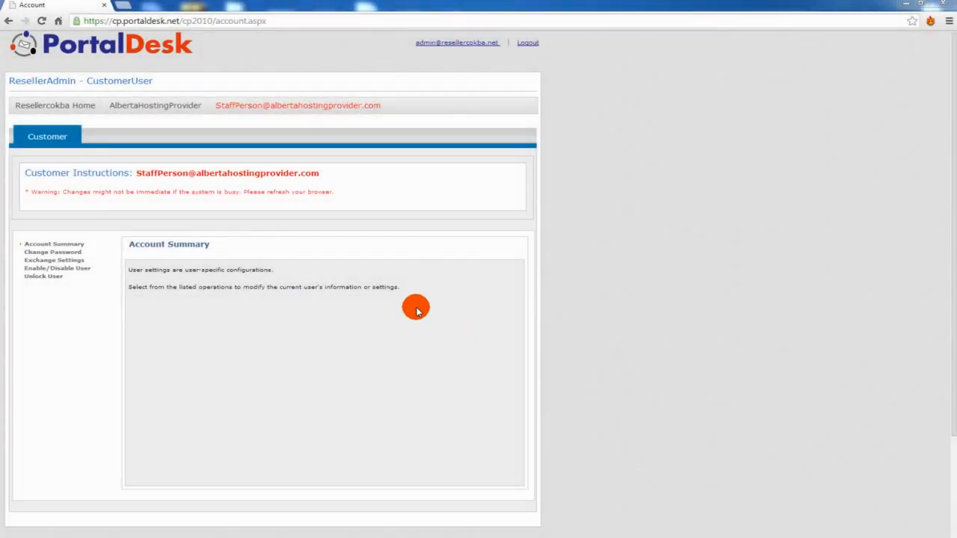
{"action": "left_click", "coordinate": [70, 251]}
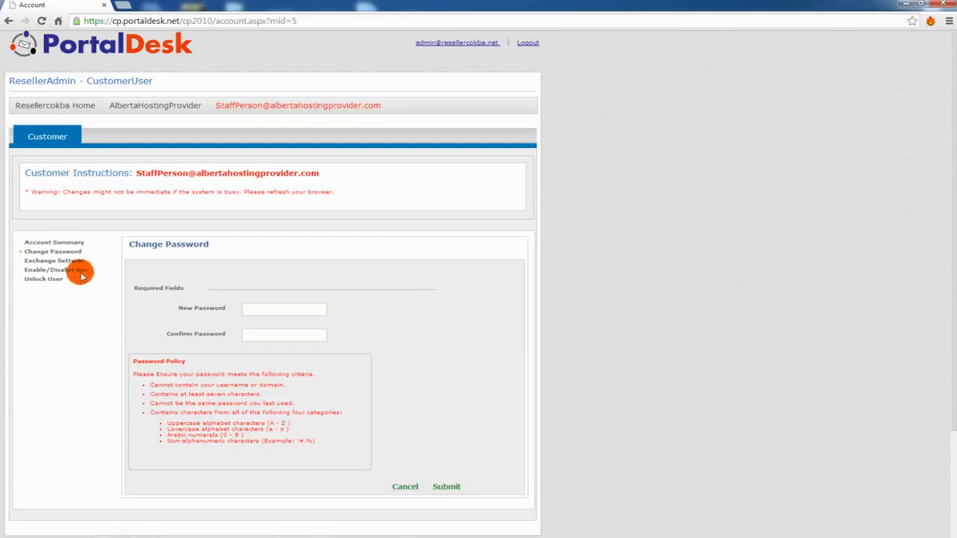
{"action": "left_click", "coordinate": [63, 262]}
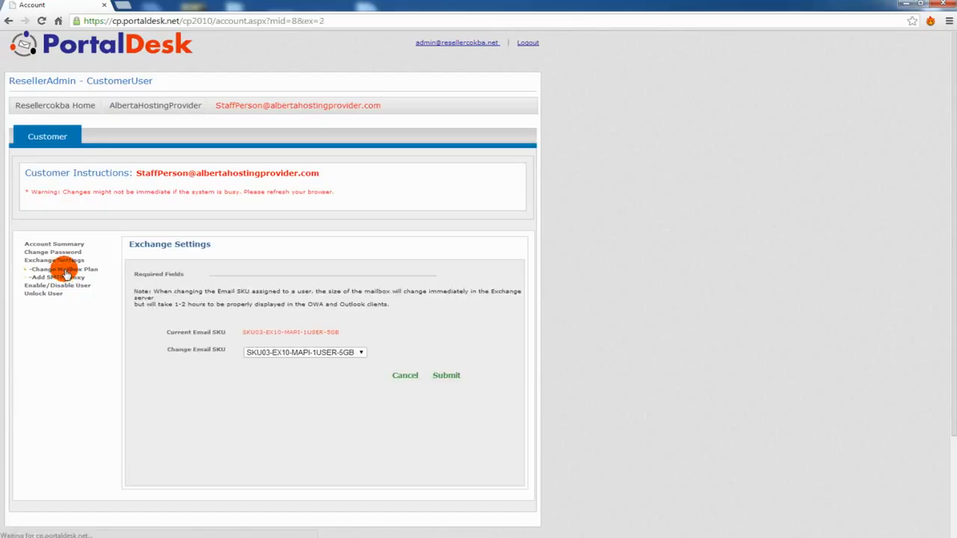
{"action": "left_click", "coordinate": [58, 285]}
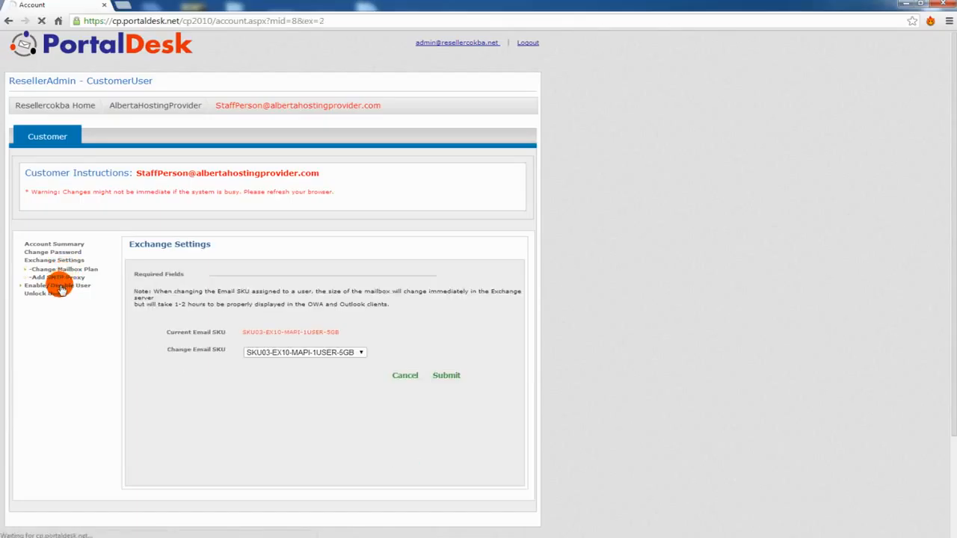
{"action": "left_click", "coordinate": [42, 277]}
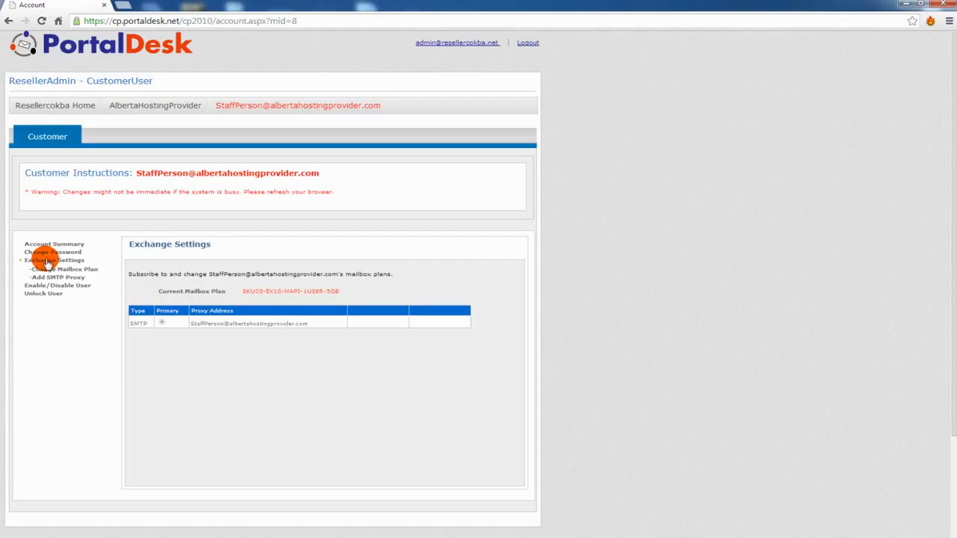
- Open the mailbox plan page and check the email SKU list, leaving SKU03-EX10-MAPI-1USER-5GB unchanged
{"action": "left_click", "coordinate": [44, 270]}
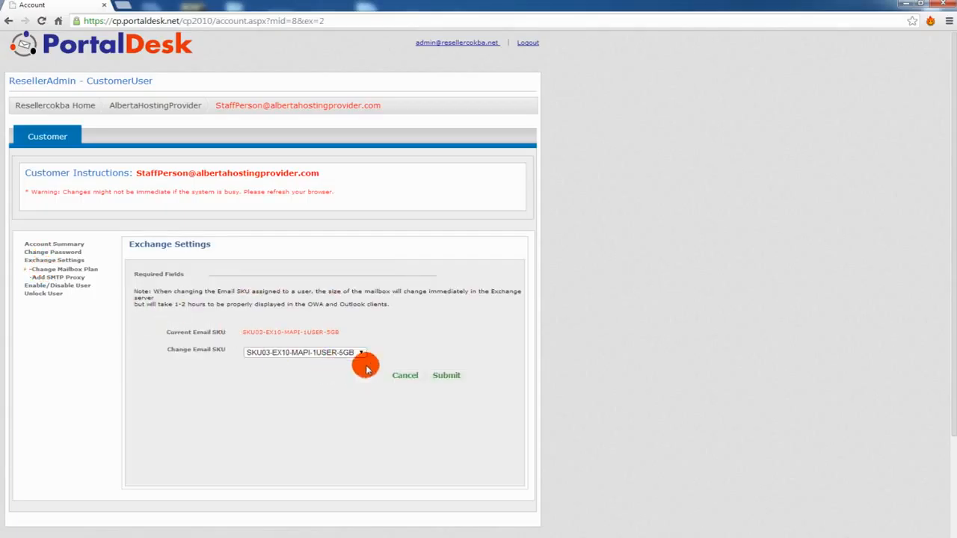
{"action": "left_click", "coordinate": [361, 352]}
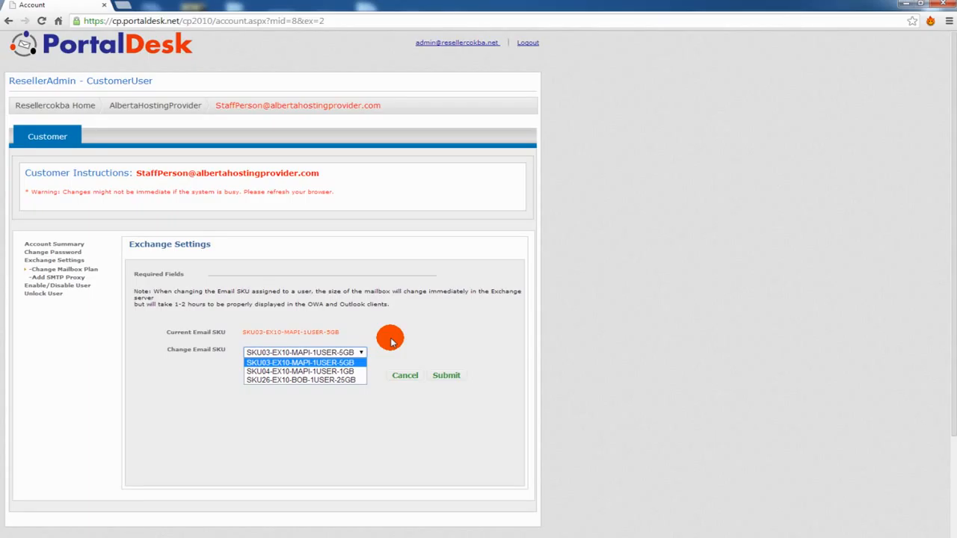
{"action": "left_click", "coordinate": [40, 294]}
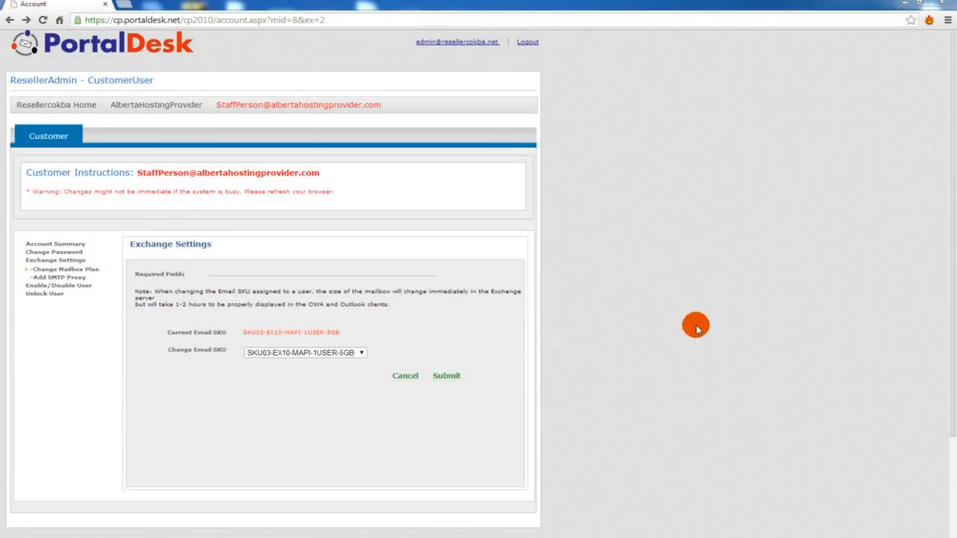
- From the user list, start a new customer admin and enter and confirm its password
{"action": "left_click", "coordinate": [42, 135]}
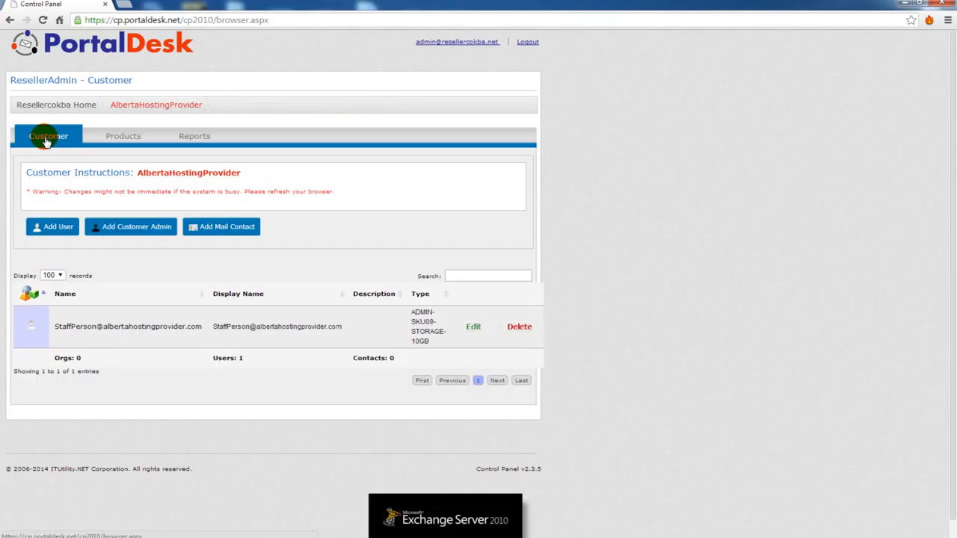
{"action": "left_click", "coordinate": [130, 227]}
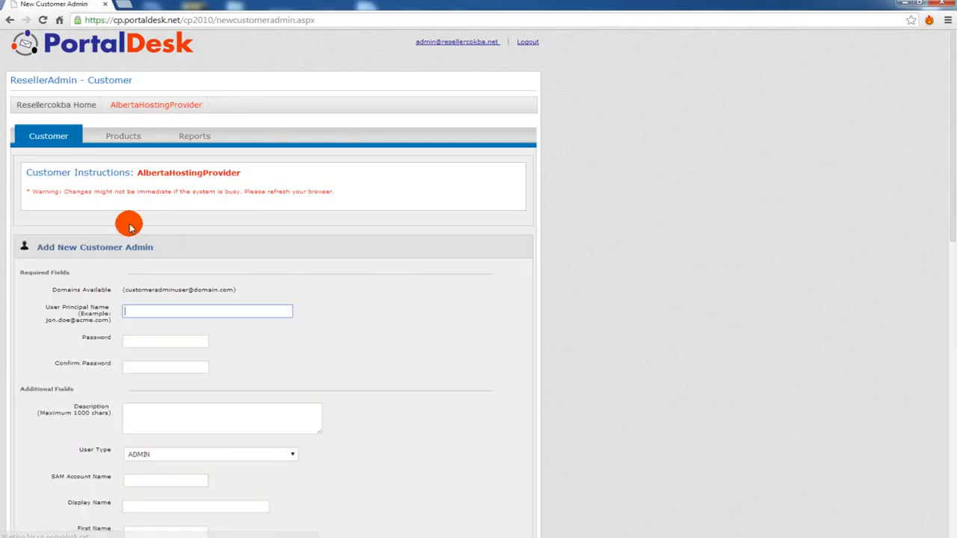
{"action": "scroll", "coordinate": [413, 329], "scroll_direction": "down", "scroll_amount": 2}
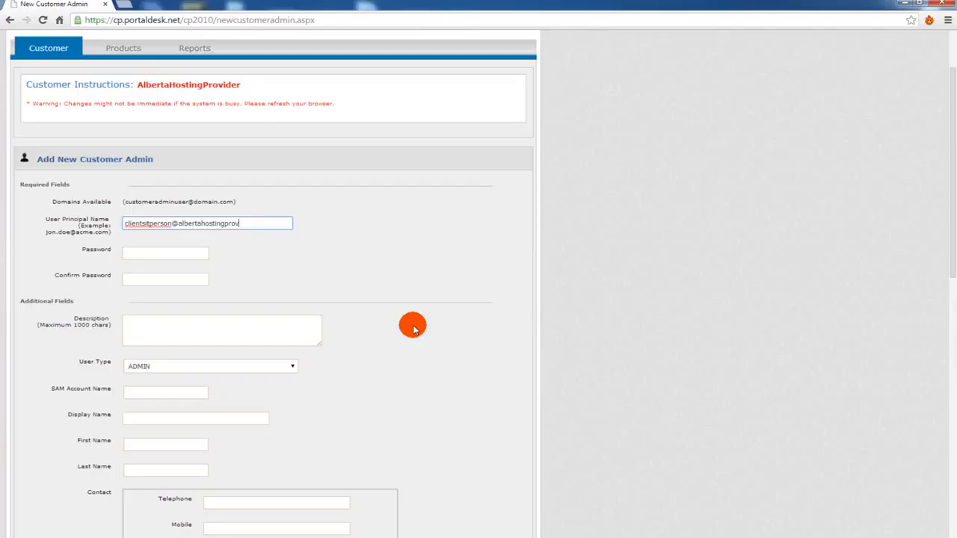
{"action": "key", "text": "Tab"}
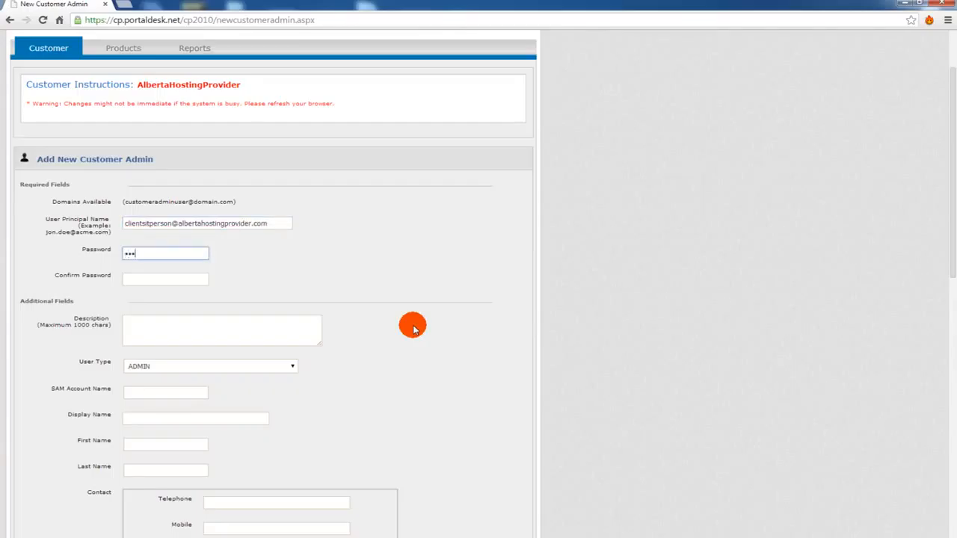
{"action": "type", "text": "**********"}
{"action": "key", "text": "Tab"}
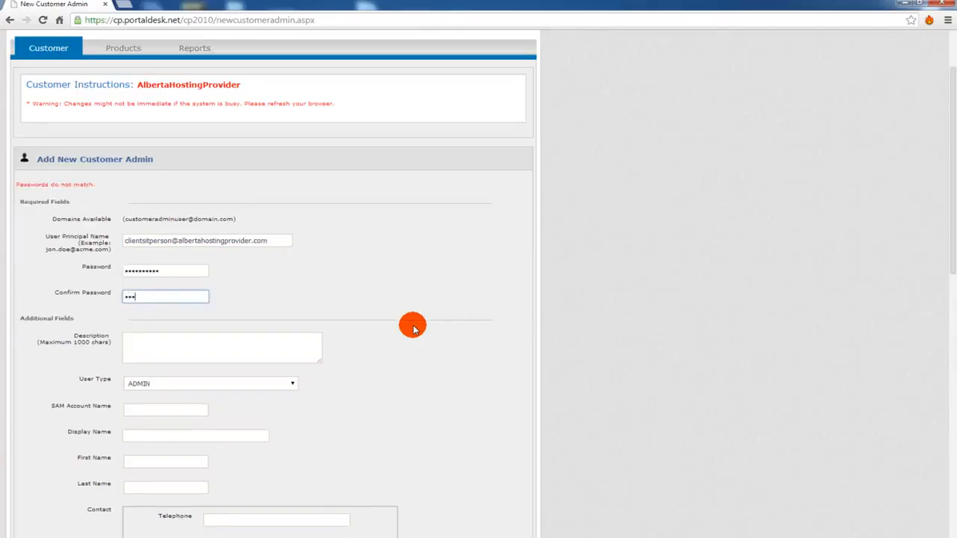
{"action": "key", "text": "Tab"}
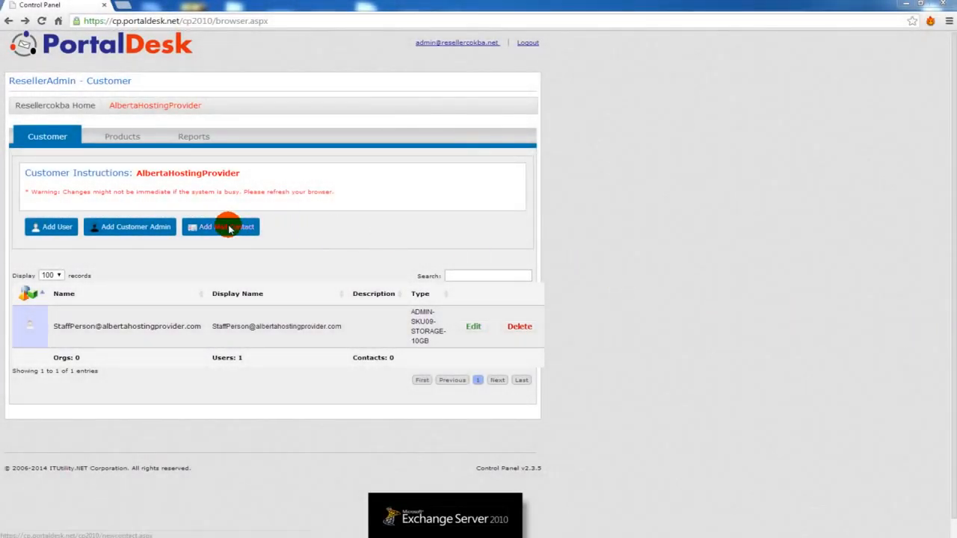
- Look through the Add Mail Contact form without saving, then go to the customer's Products page
{"action": "left_click", "coordinate": [208, 226]}
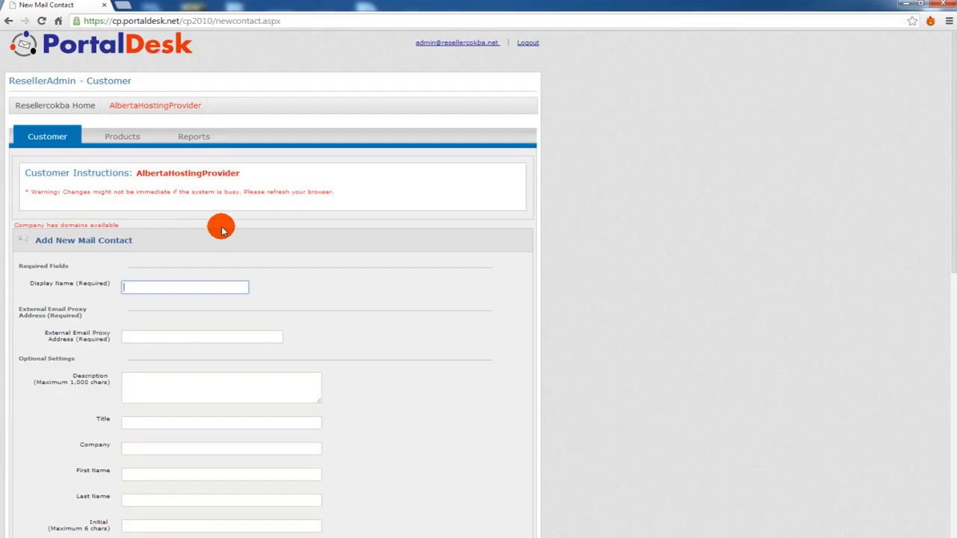
{"action": "scroll", "coordinate": [401, 320], "scroll_direction": "down", "scroll_amount": 2}
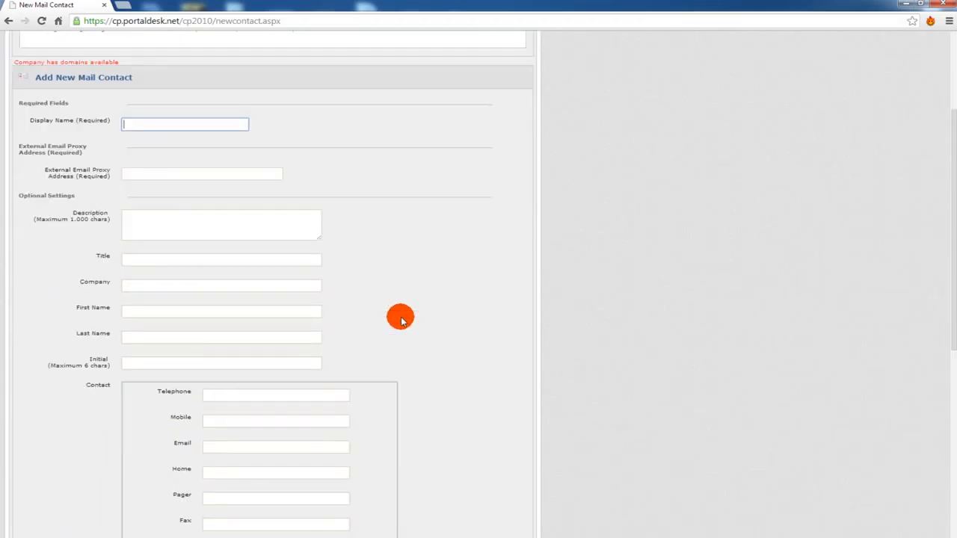
{"action": "scroll", "coordinate": [401, 320], "scroll_direction": "down", "scroll_amount": 2}
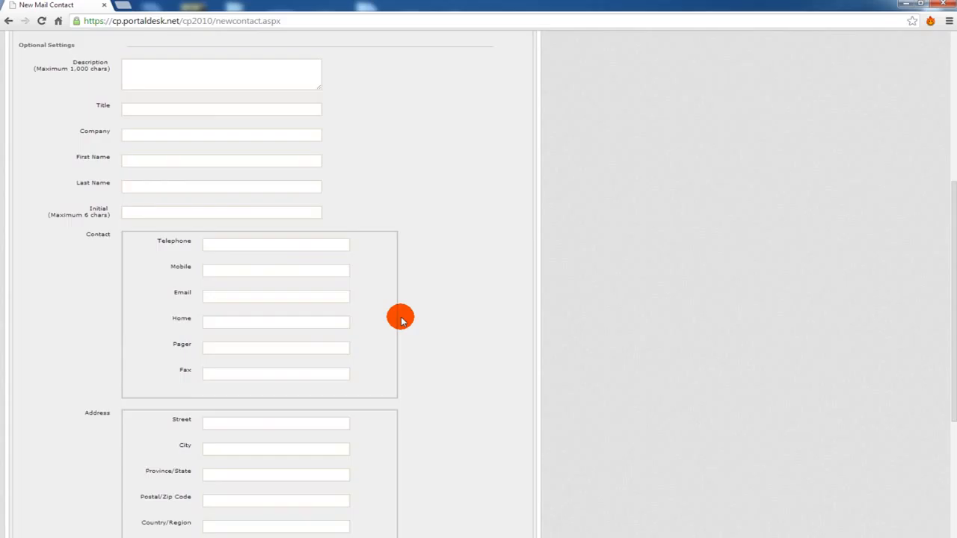
{"action": "scroll", "coordinate": [400, 320], "scroll_direction": "up", "scroll_amount": 4}
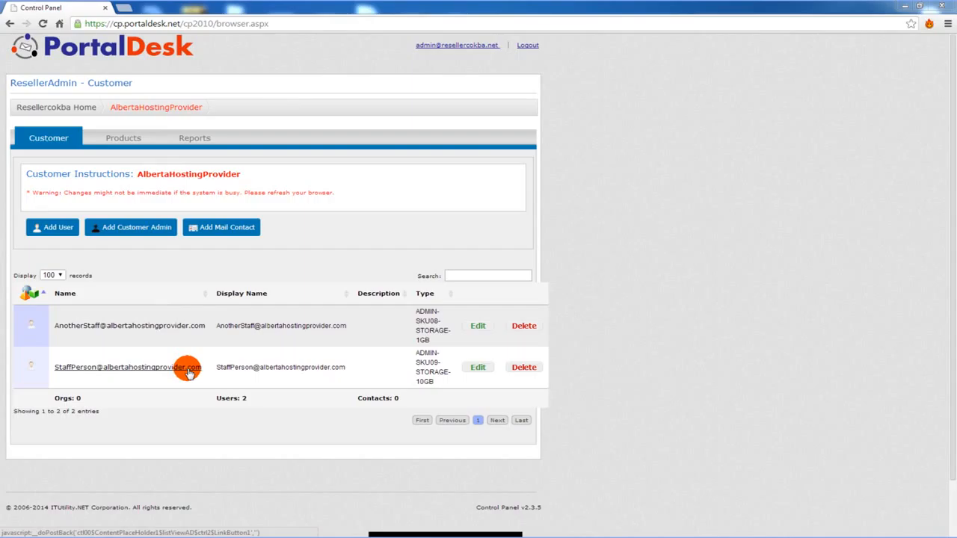
{"action": "left_click", "coordinate": [123, 139]}
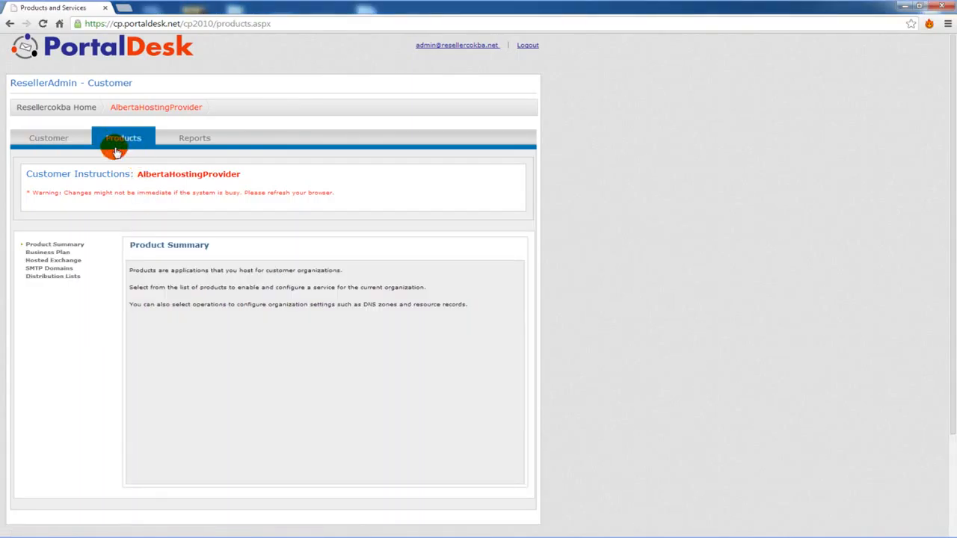
- Add a distribution list named 'Contact List' with the 10GB staff user as manager
{"action": "left_click", "coordinate": [64, 286]}
{"action": "left_click", "coordinate": [233, 345]}
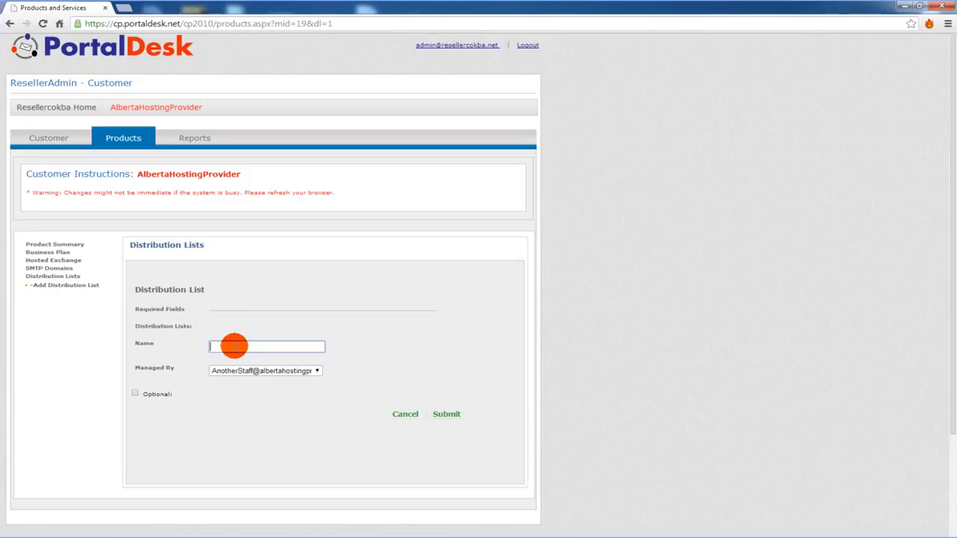
{"action": "type", "text": "Contact L"}
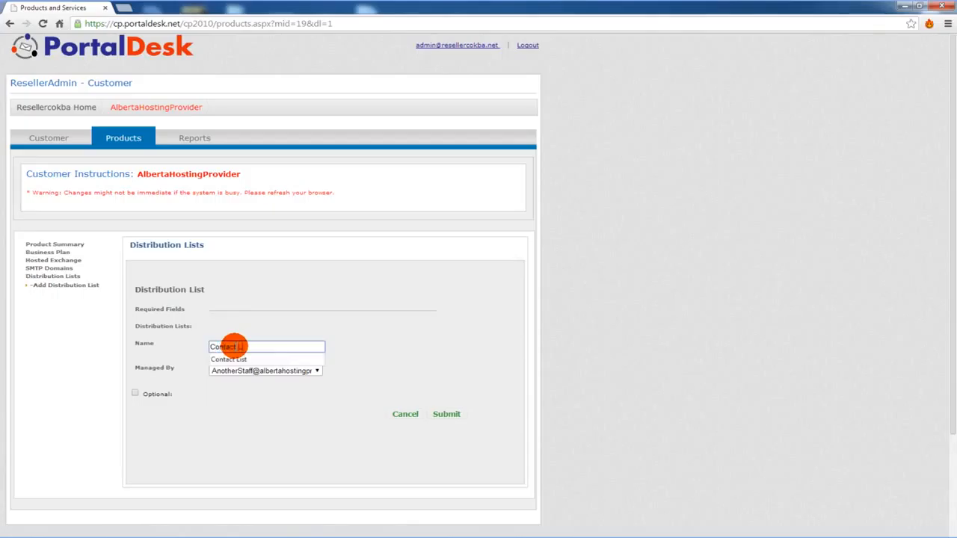
{"action": "type", "text": "ist"}
{"action": "left_click", "coordinate": [316, 371]}
{"action": "left_click", "coordinate": [299, 389]}
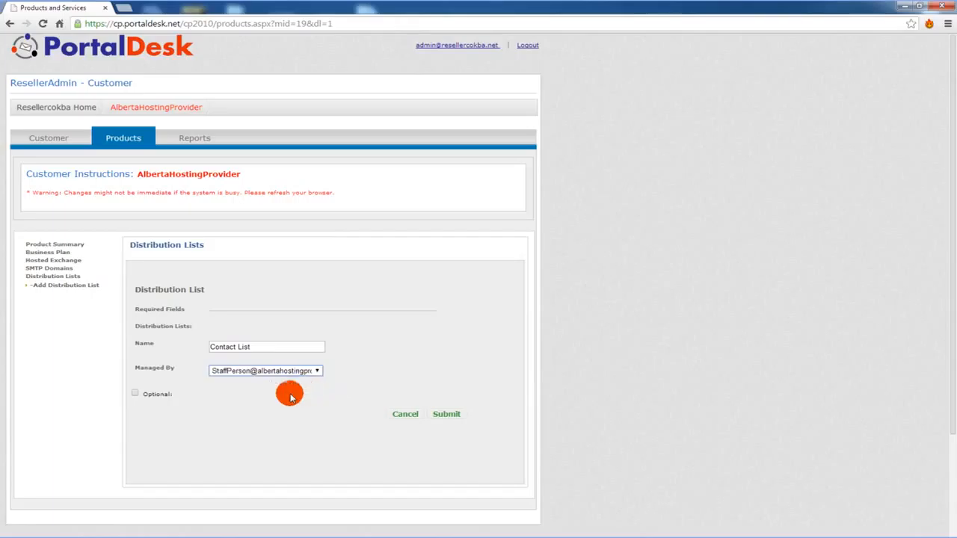
{"action": "left_click", "coordinate": [136, 393]}
{"action": "left_click", "coordinate": [135, 393]}
{"action": "left_click", "coordinate": [442, 414]}
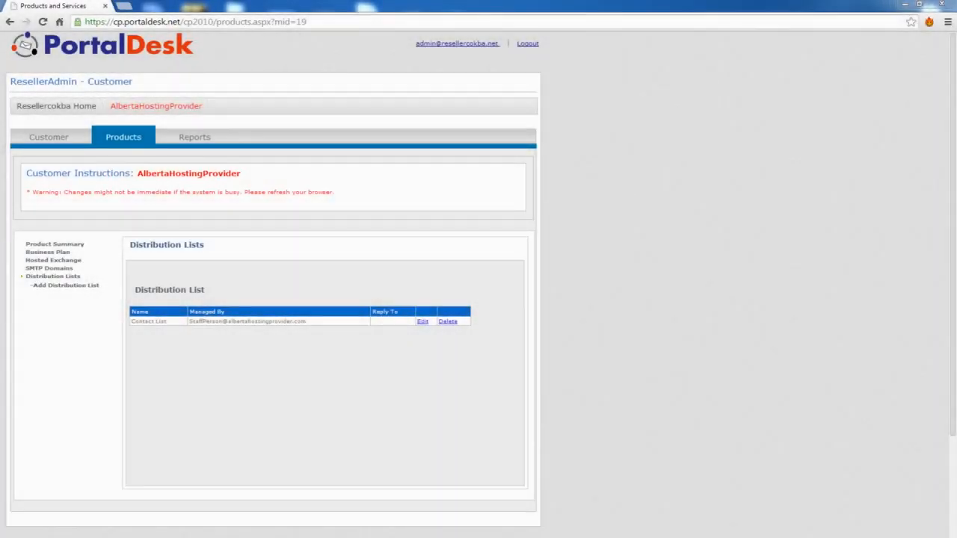
{"action": "left_click", "coordinate": [193, 139]}
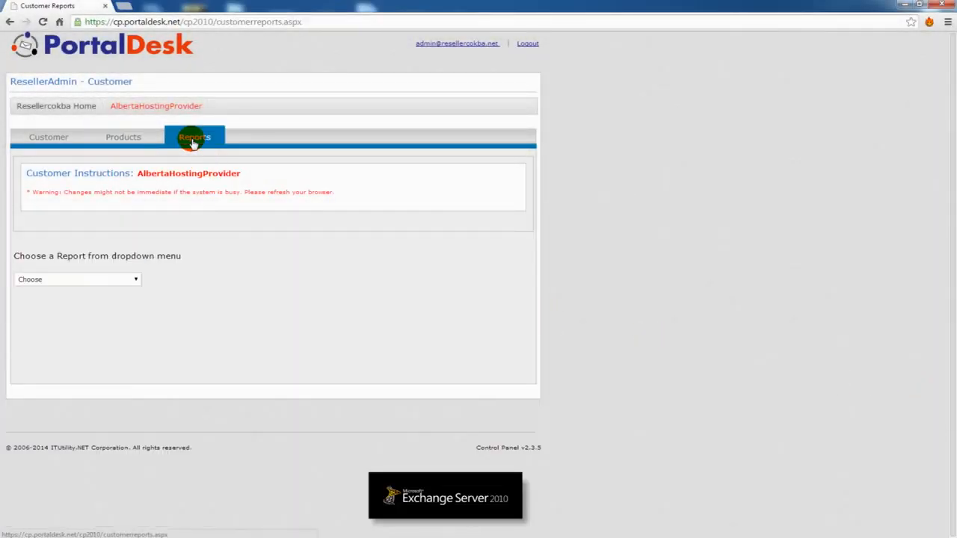
- Select the List of Customers/Users report, then go back to the reseller home page
{"action": "left_click", "coordinate": [136, 280]}
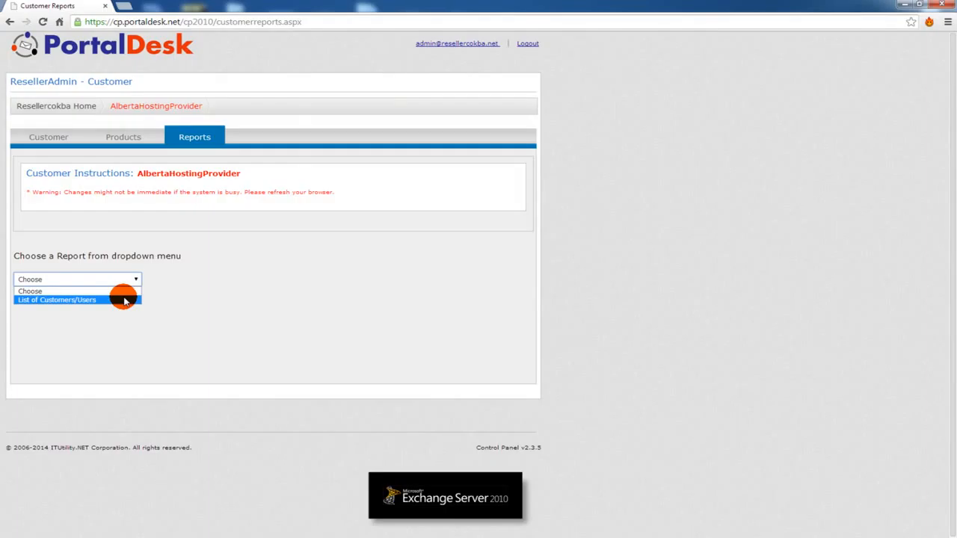
{"action": "left_click", "coordinate": [124, 300]}
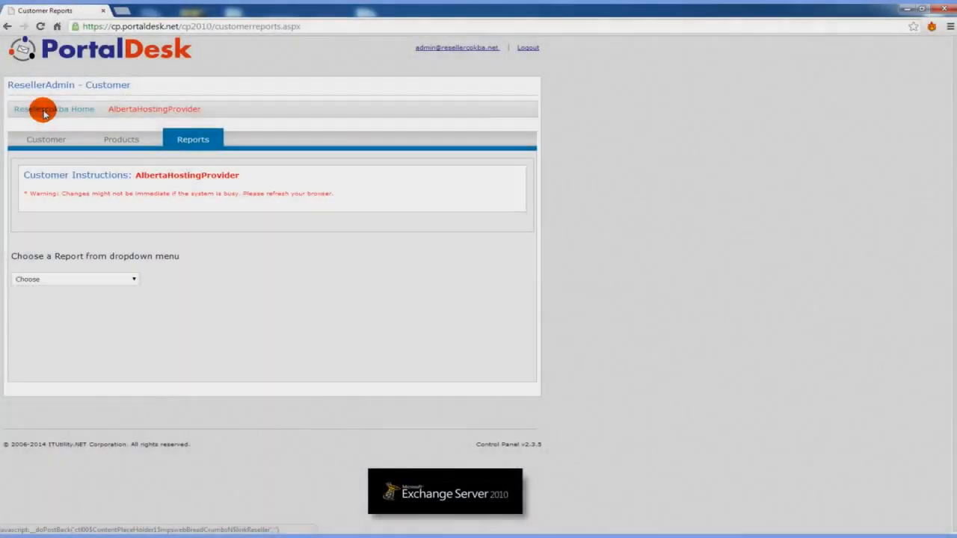
{"action": "left_click", "coordinate": [43, 111]}
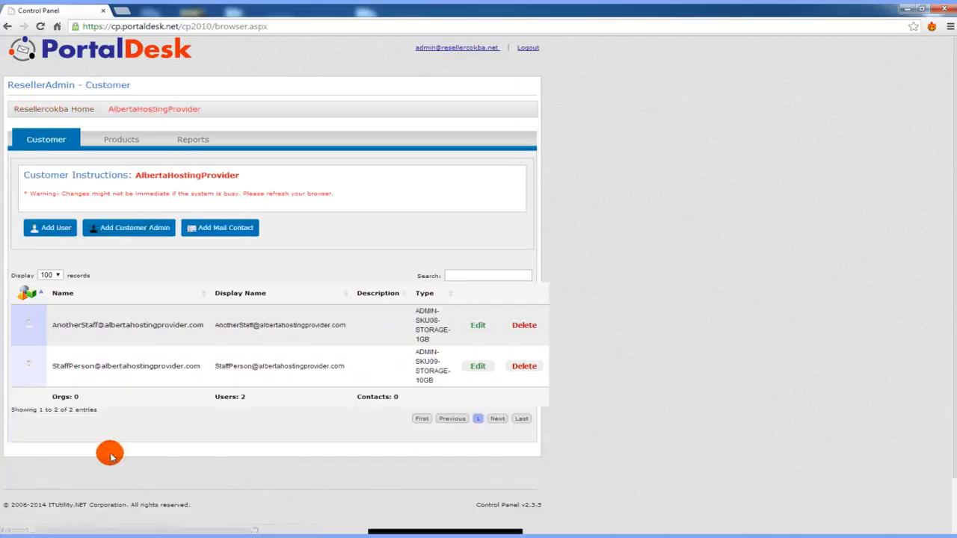
- Delete the Contact List distribution list from the customer's Distribution Lists
{"action": "left_click", "coordinate": [108, 143]}
{"action": "left_click", "coordinate": [49, 276]}
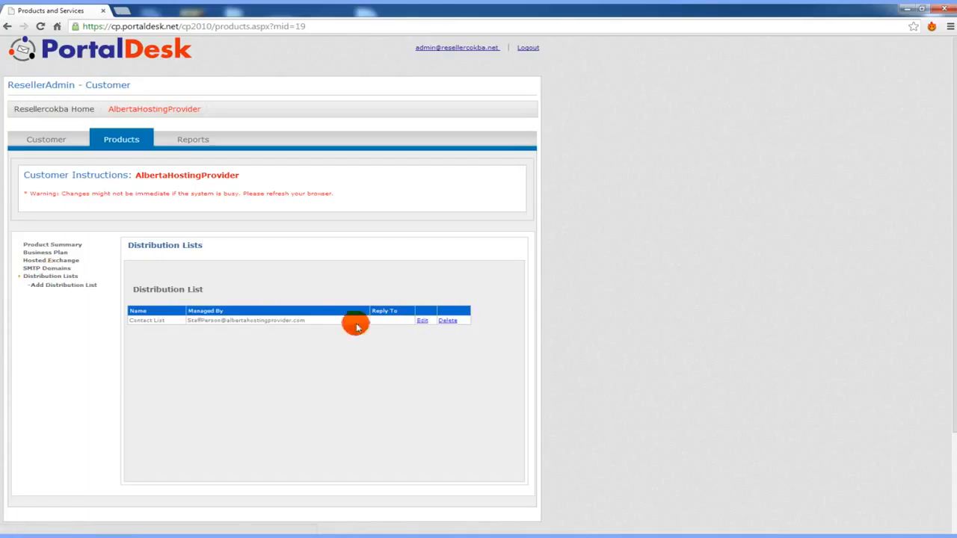
{"action": "left_click", "coordinate": [446, 321]}
{"action": "left_click", "coordinate": [500, 91]}
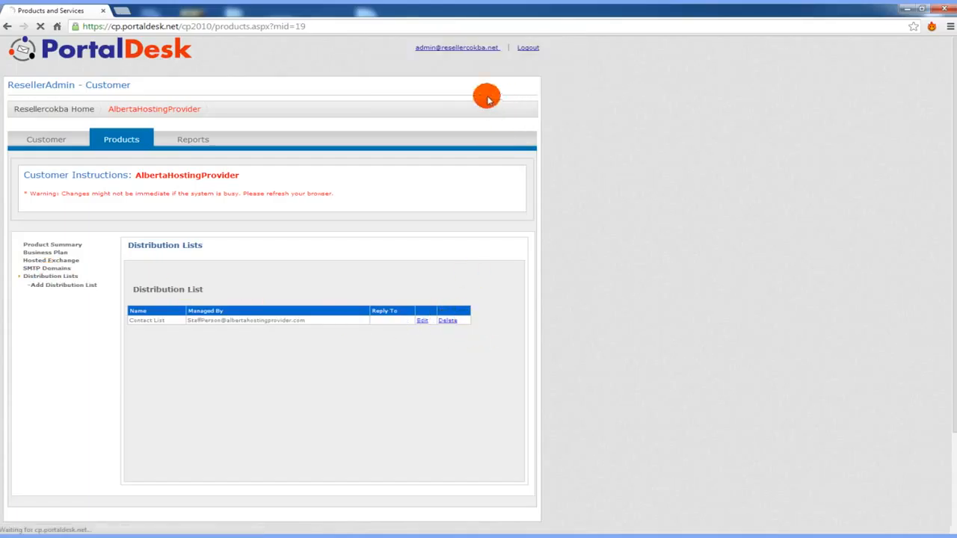
- Delete the 1GB staff user and the remaining staff user, confirming each
{"action": "left_click", "coordinate": [53, 141]}
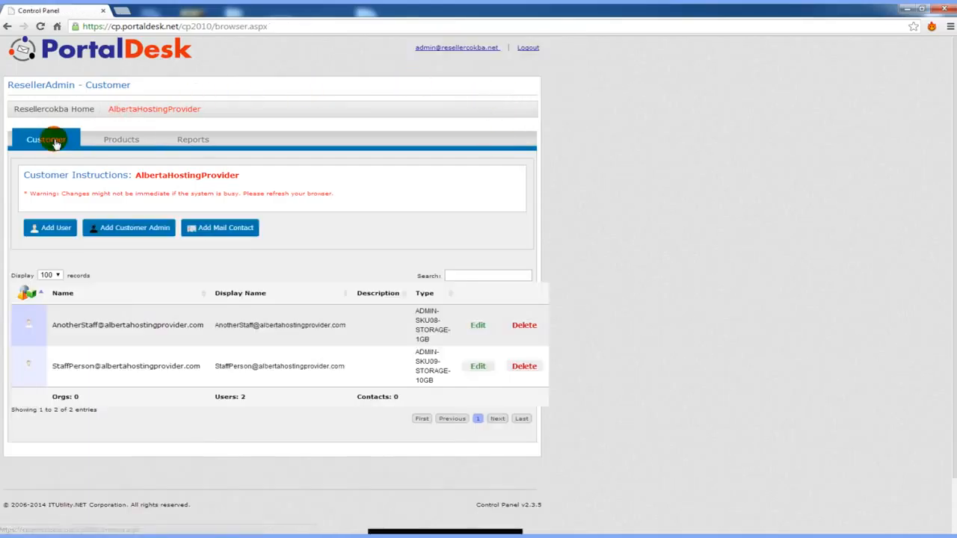
{"action": "left_click", "coordinate": [524, 324]}
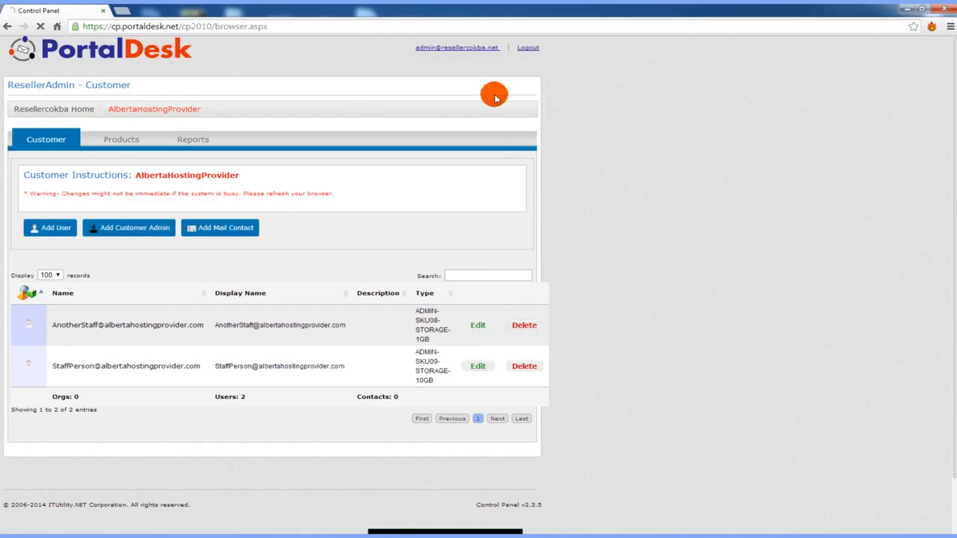
{"action": "left_click", "coordinate": [499, 92]}
{"action": "left_click", "coordinate": [521, 325]}
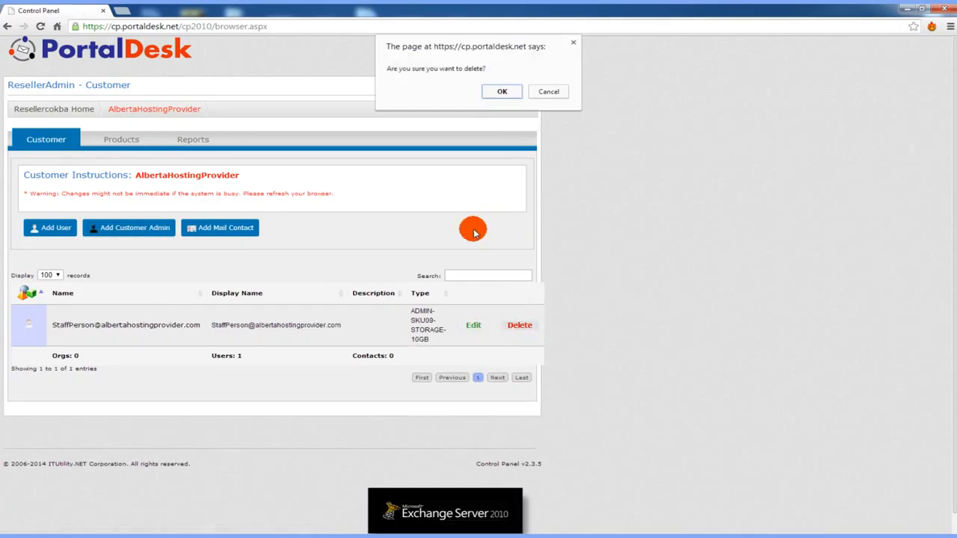
{"action": "left_click", "coordinate": [501, 91]}
{"action": "left_click", "coordinate": [139, 141]}
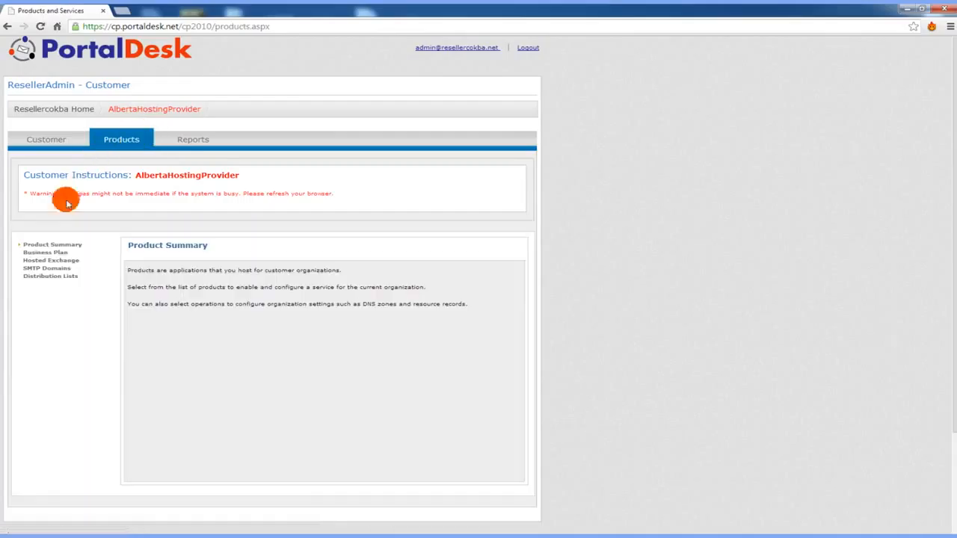
{"action": "left_click", "coordinate": [54, 270]}
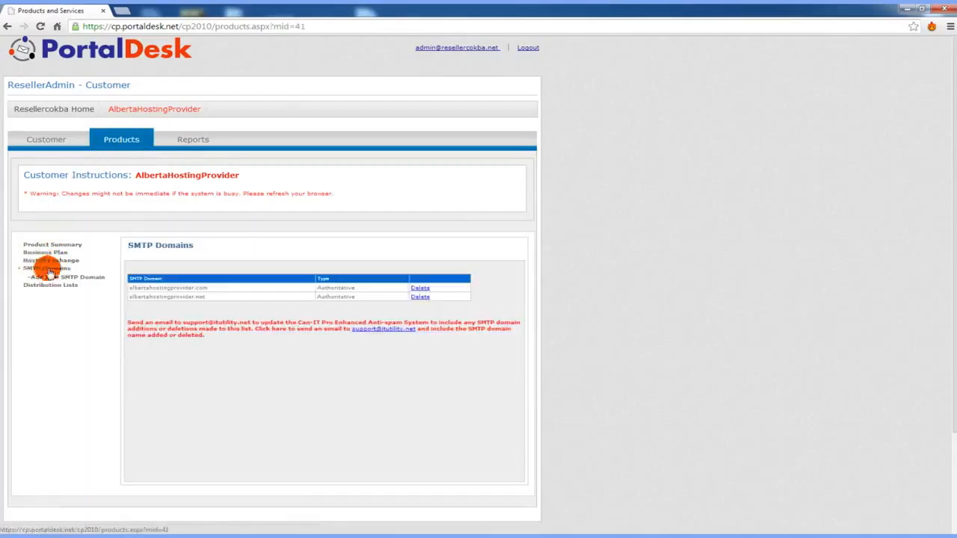
- Delete the albertahostingprovider.com and albertahostingprovider.net domains, then remove the business plan
{"action": "left_click", "coordinate": [428, 289]}
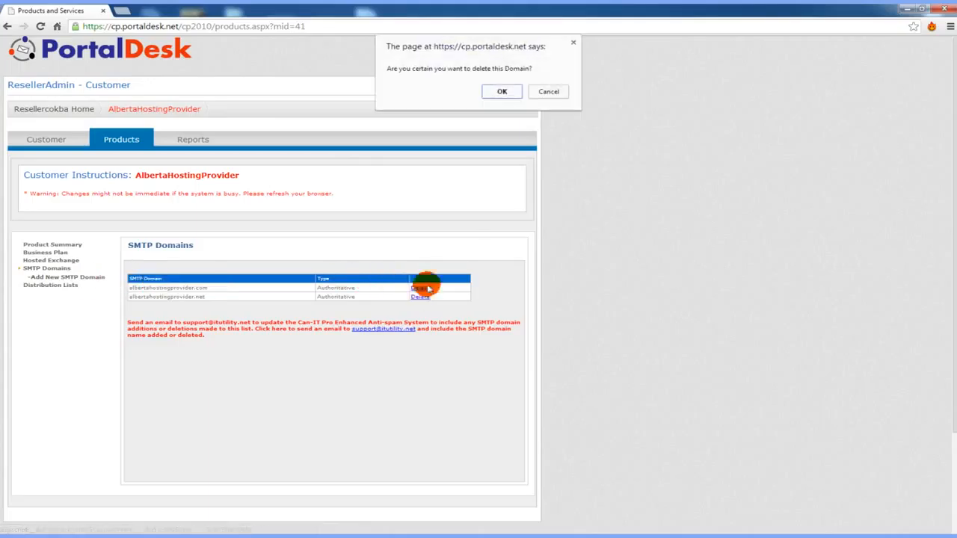
{"action": "left_click", "coordinate": [504, 88]}
{"action": "left_click", "coordinate": [421, 297]}
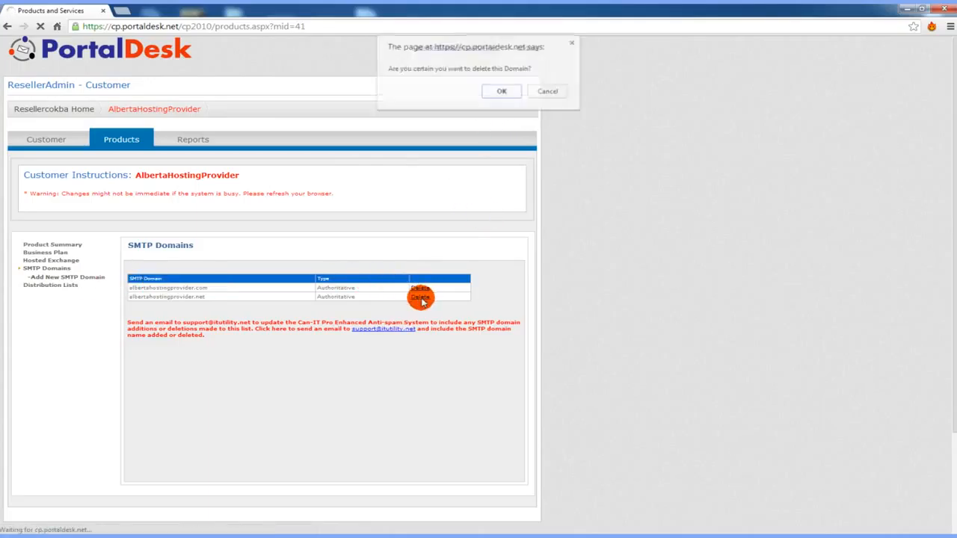
{"action": "left_click", "coordinate": [497, 90]}
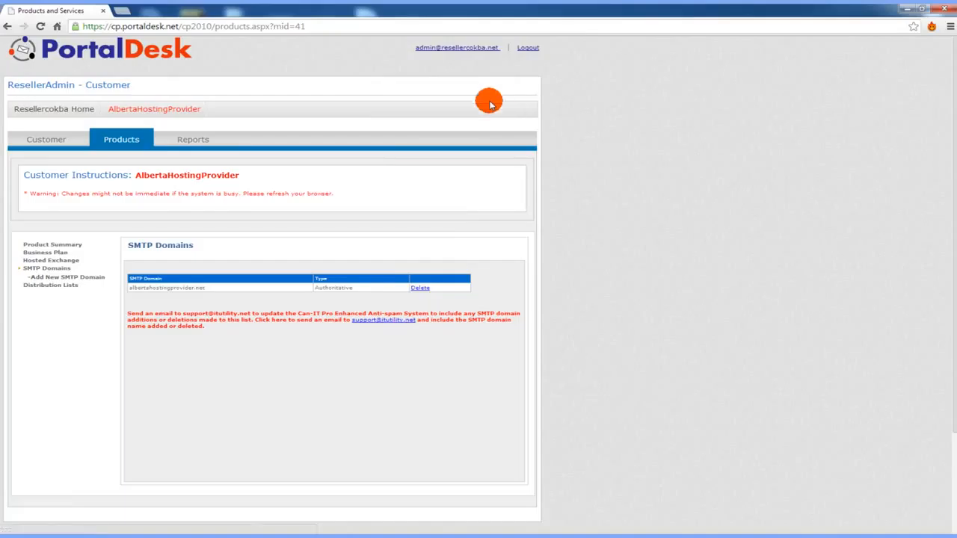
{"action": "left_click", "coordinate": [421, 288]}
{"action": "left_click", "coordinate": [495, 93]}
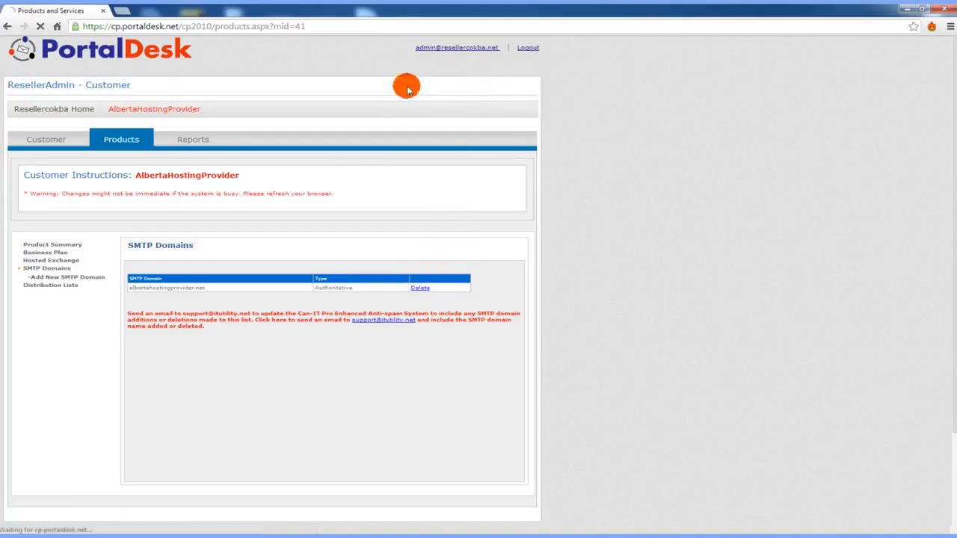
{"action": "left_click", "coordinate": [39, 253]}
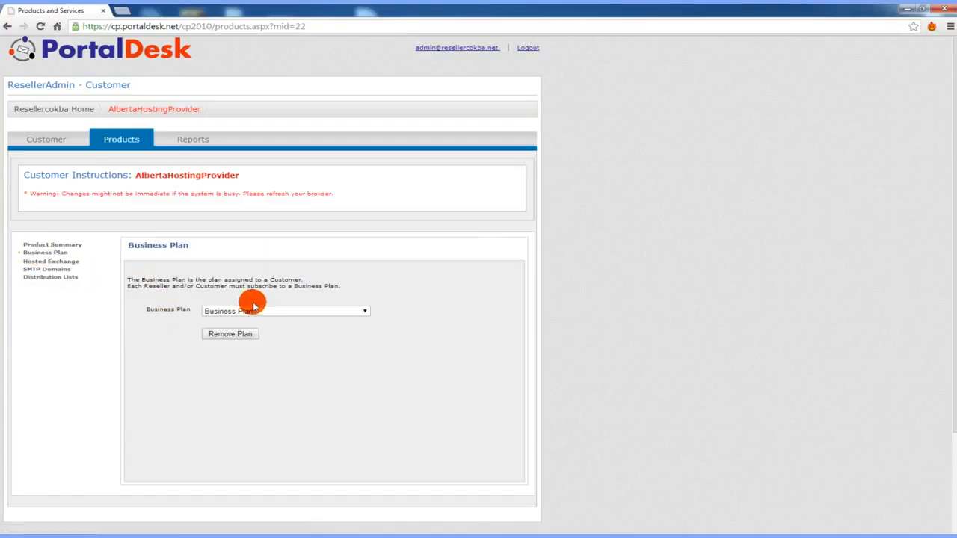
{"action": "left_click", "coordinate": [245, 337]}
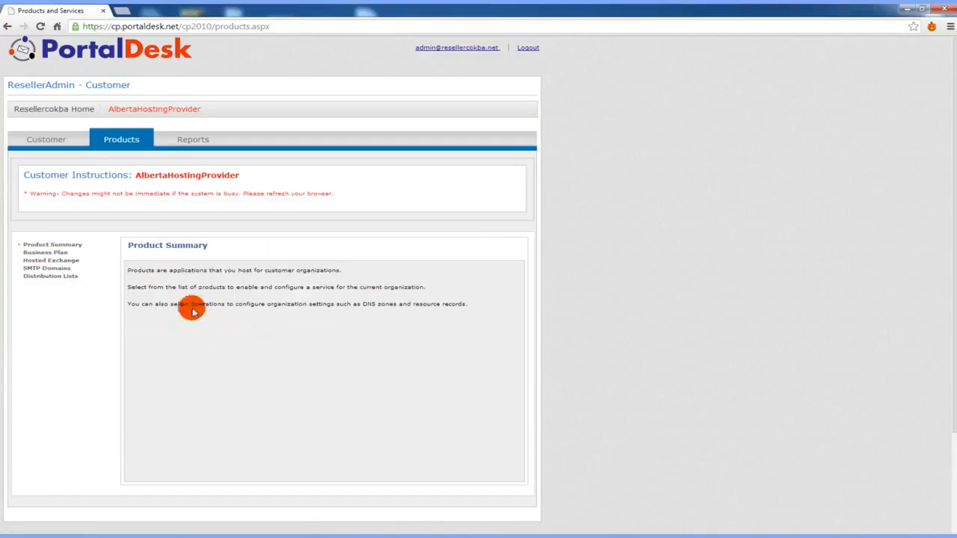
- On the Resellercokba home list, delete the AlbertaHostingProvider row and confirm with OK
{"action": "left_click", "coordinate": [41, 142]}
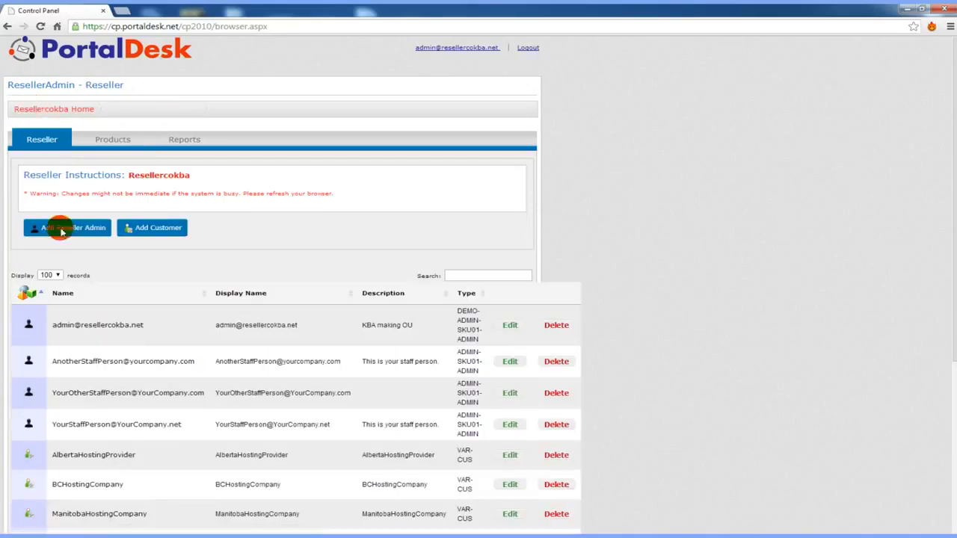
{"action": "left_click", "coordinate": [555, 456]}
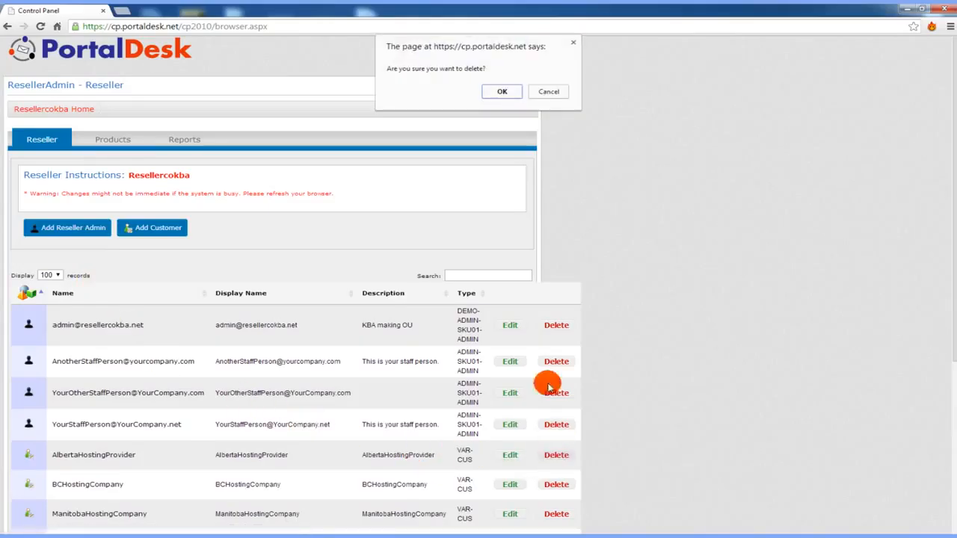
{"action": "left_click", "coordinate": [503, 90]}
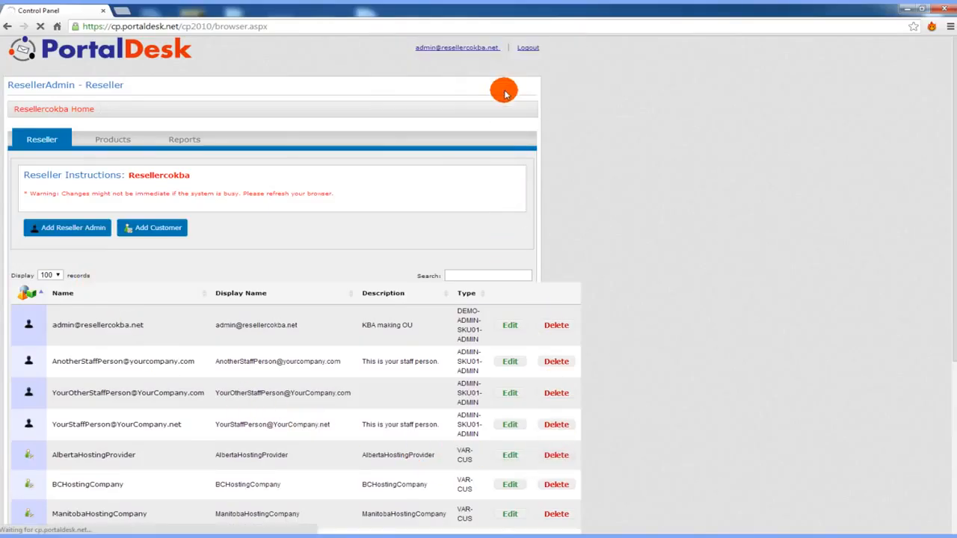